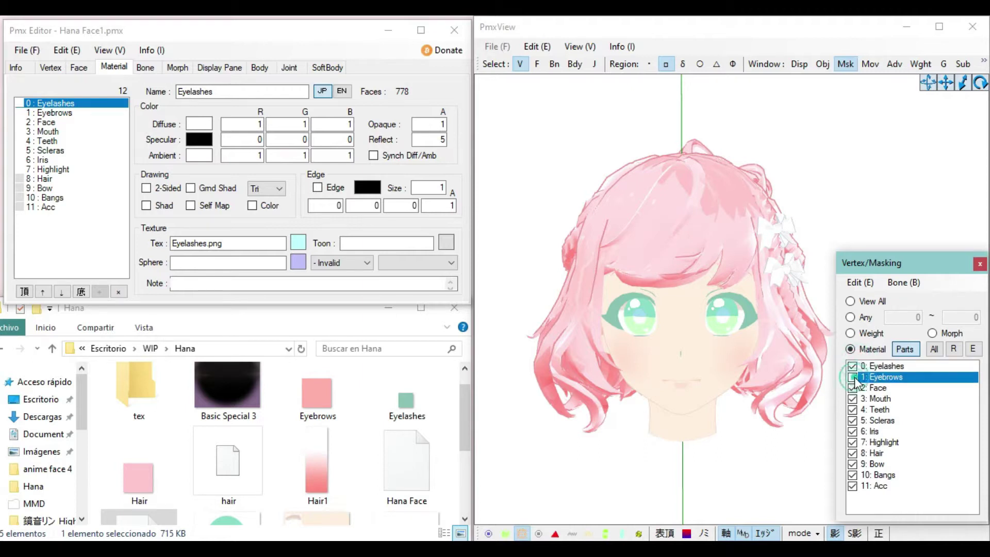
pyautogui.click(855, 398)
pyautogui.click(856, 388)
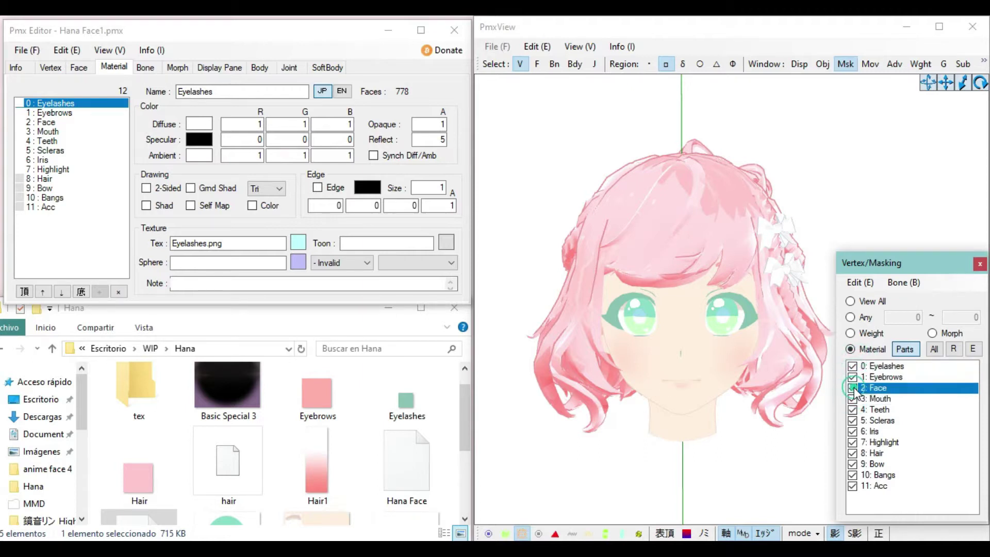
pyautogui.click(860, 410)
pyautogui.click(858, 430)
pyautogui.click(858, 430)
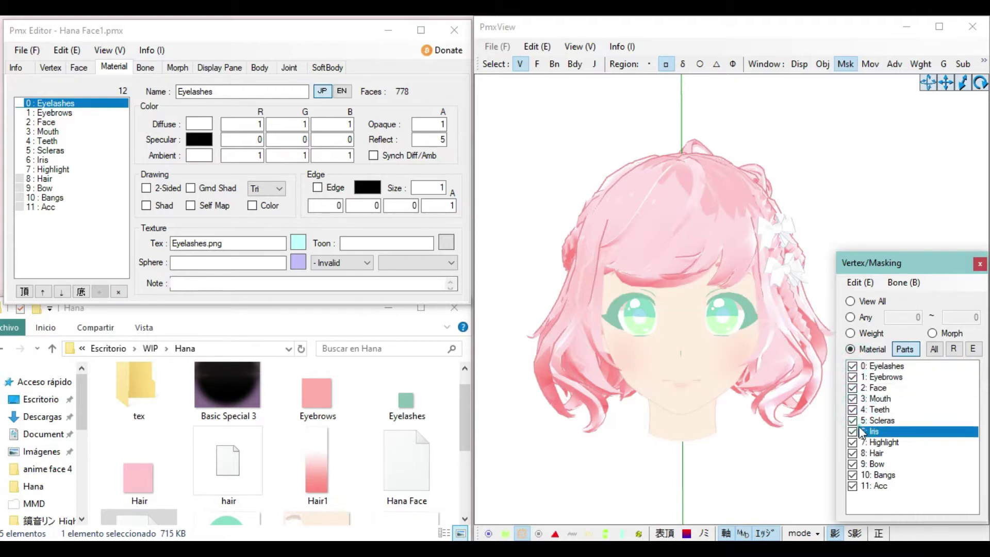
pyautogui.click(856, 421)
pyautogui.click(856, 421)
pyautogui.click(858, 442)
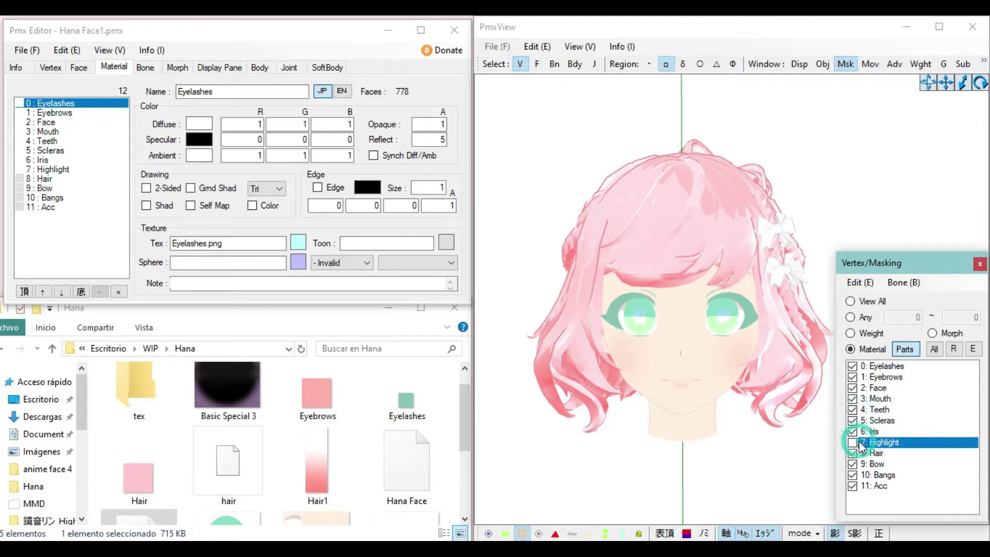
pyautogui.click(859, 442)
pyautogui.click(861, 454)
pyautogui.click(862, 456)
pyautogui.click(864, 466)
pyautogui.click(865, 467)
pyautogui.click(868, 483)
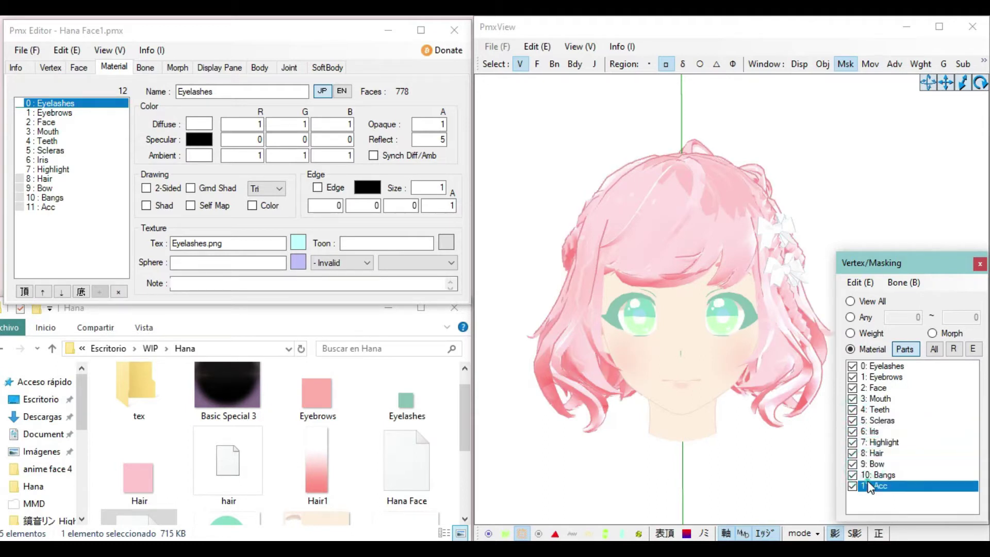
pyautogui.click(870, 475)
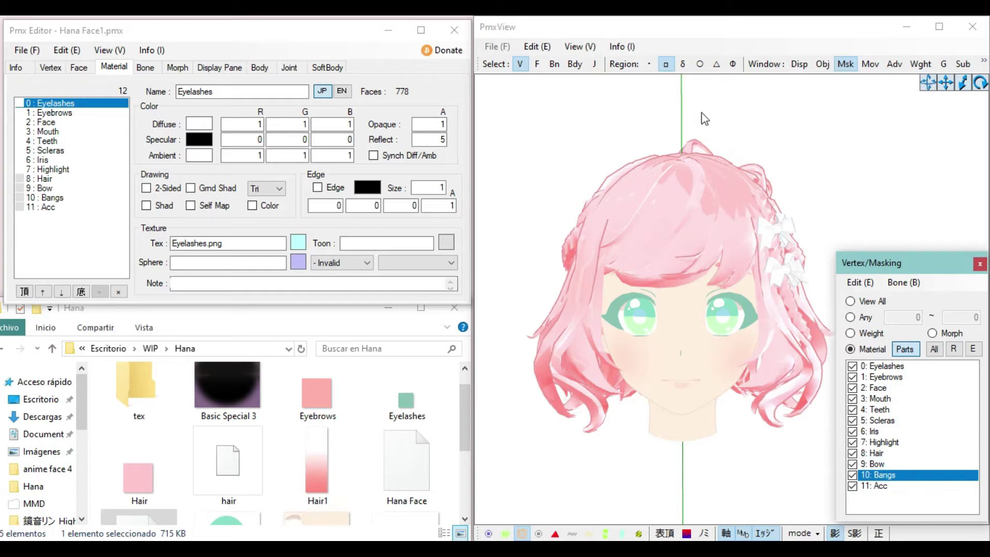
pyautogui.click(74, 103)
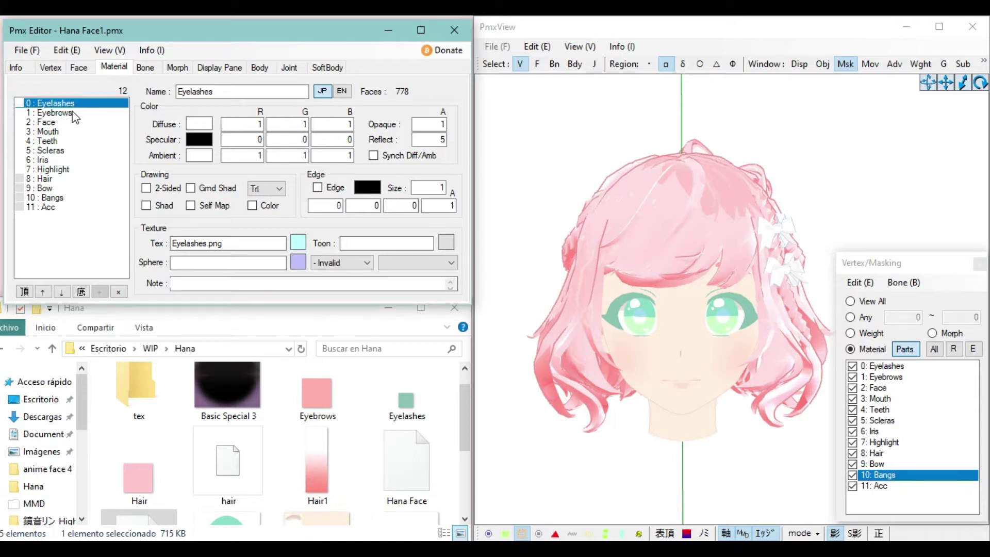
pyautogui.click(72, 113)
pyautogui.click(57, 122)
pyautogui.click(66, 103)
pyautogui.moveTo(237, 245); pyautogui.dragTo(152, 249)
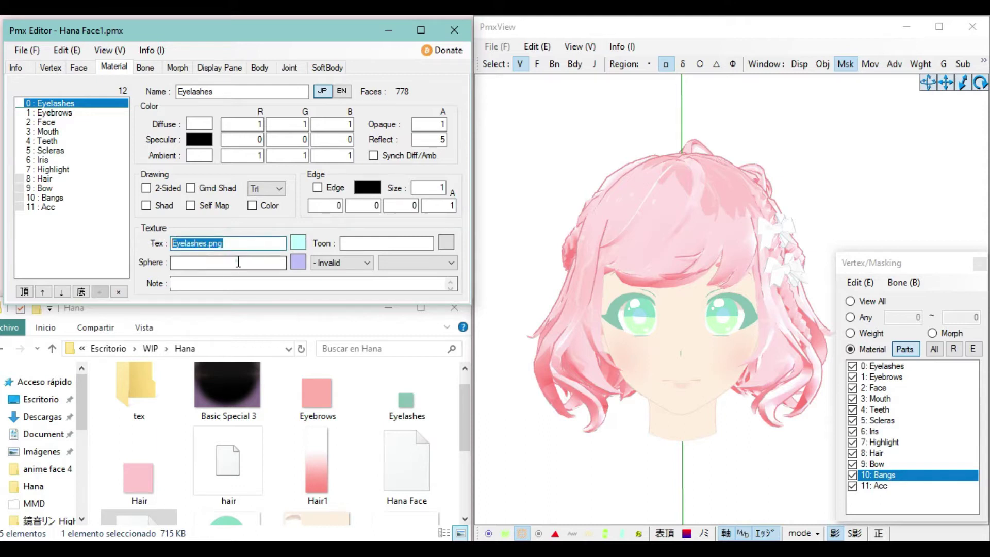
pyautogui.click(238, 262)
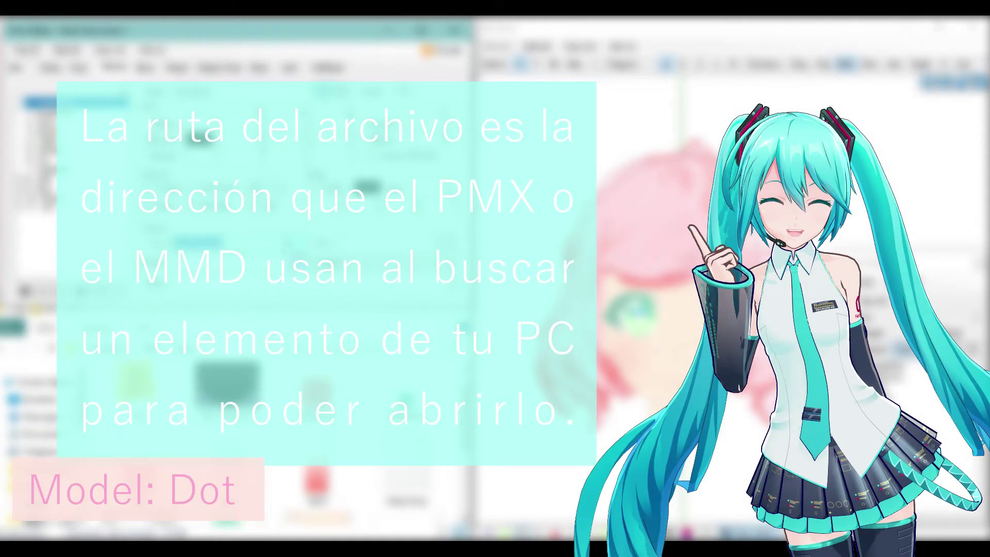
pyautogui.click(289, 243)
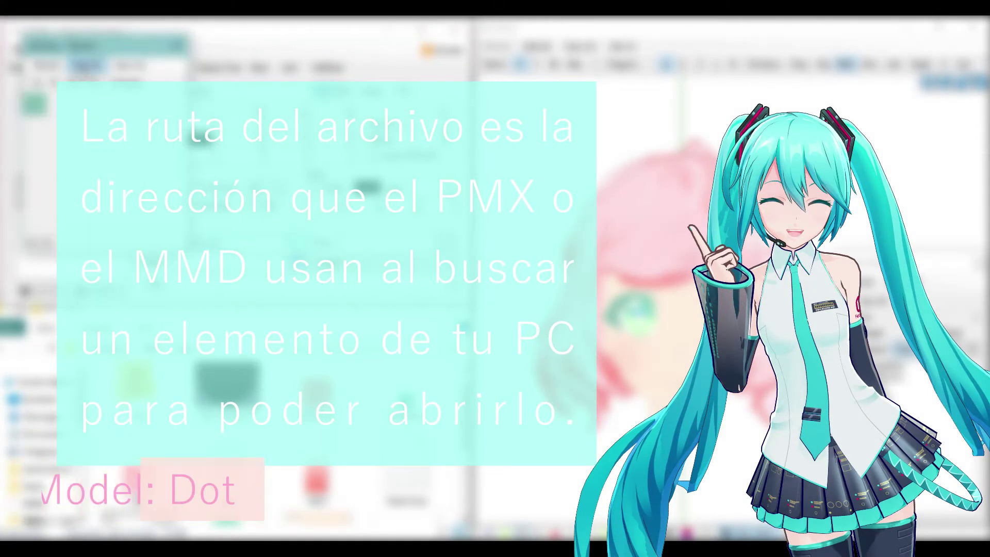
pyautogui.click(176, 45)
# Move the Eyebrows, Eyelashes, pink Hair, head and Hana_Eyes images into the tex folder.
pyautogui.moveTo(296, 295); pyautogui.dragTo(267, 77)
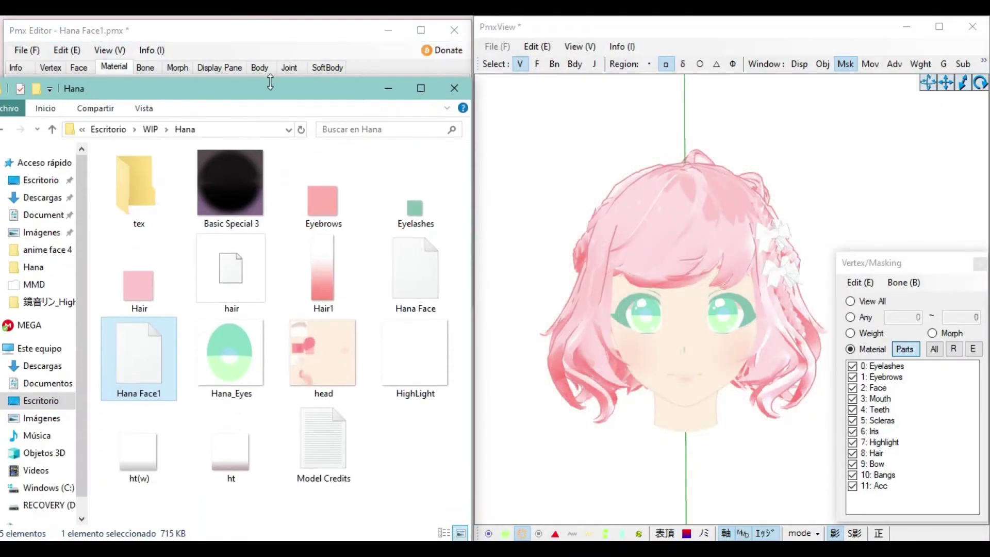
pyautogui.click(409, 430)
pyautogui.doubleClick(153, 188)
pyautogui.click(182, 132)
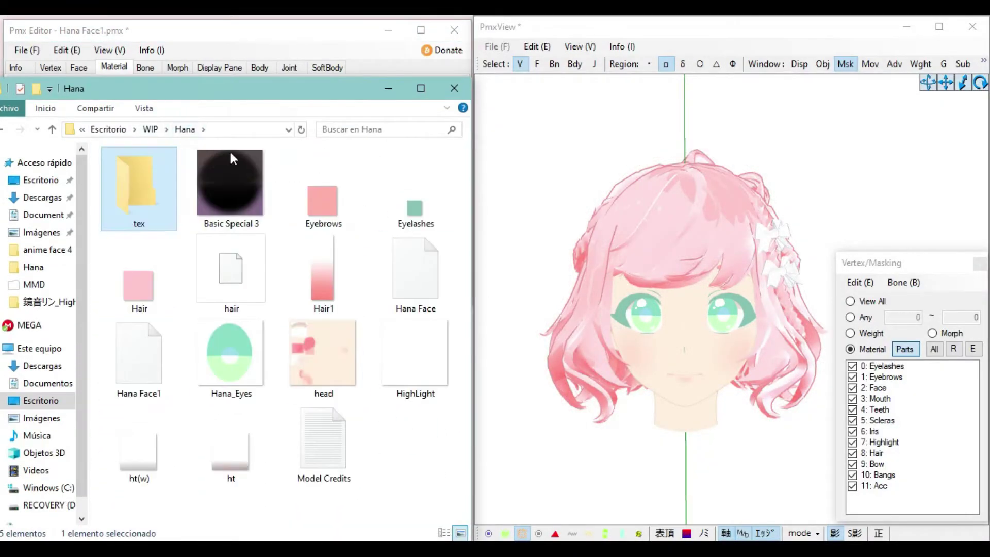
pyautogui.click(323, 200)
pyautogui.press('Delete')
pyautogui.moveTo(323, 207); pyautogui.dragTo(145, 191)
pyautogui.moveTo(347, 196); pyautogui.dragTo(155, 196)
pyautogui.moveTo(407, 263); pyautogui.dragTo(150, 196)
pyautogui.moveTo(324, 268); pyautogui.dragTo(152, 201)
# Delete the blank hair file and move the HighLight image into tex.
pyautogui.rightClick(338, 193)
pyautogui.click(391, 494)
pyautogui.moveTo(214, 277); pyautogui.dragTo(140, 191)
# Create an sph folder and move Basic Special 3, Hair1 and ht into it.
pyautogui.rightClick(299, 161)
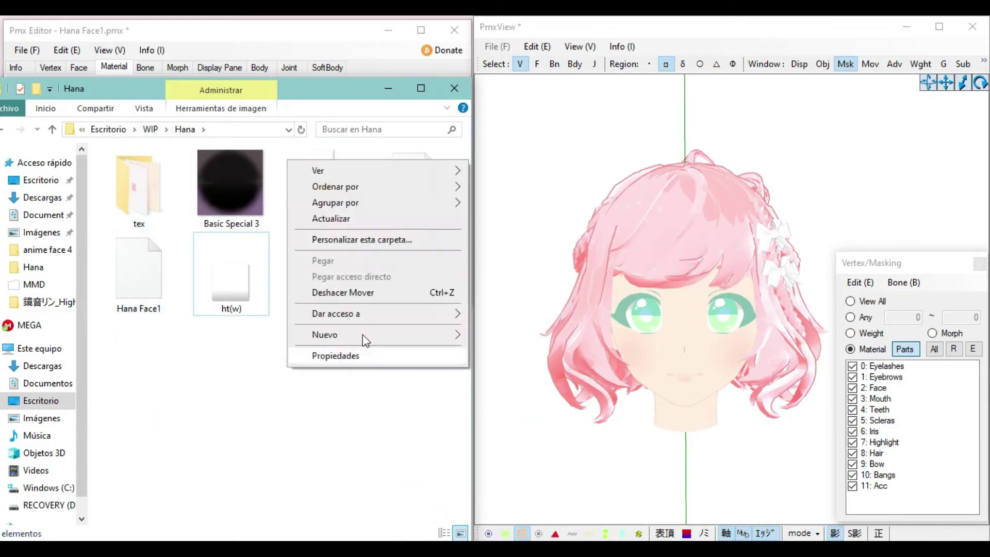
pyautogui.moveTo(312, 395)
pyautogui.click(518, 343)
pyautogui.write('sph')
pyautogui.press('Return')
pyautogui.moveTo(318, 199); pyautogui.dragTo(149, 198)
pyautogui.moveTo(230, 282); pyautogui.dragTo(149, 199)
pyautogui.moveTo(140, 282); pyautogui.dragTo(147, 201)
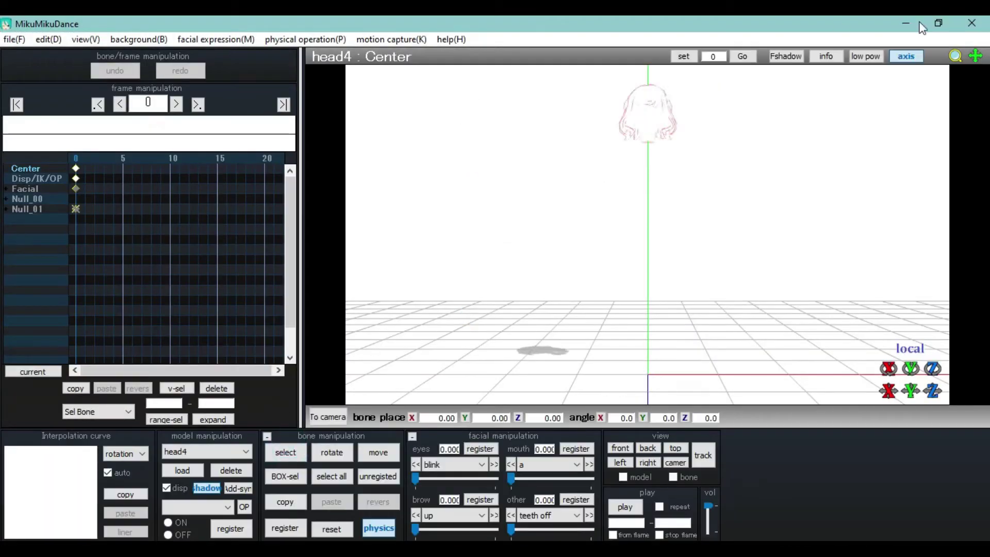
# Pan, zoom and orbit onto the head4 model, toggling its bones on and off.
pyautogui.moveTo(976, 59); pyautogui.dragTo(977, 214)
pyautogui.scroll(6, 936, 83)
pyautogui.scroll(-4, 880, 106)
pyautogui.moveTo(879, 106)
pyautogui.mouseDown(button='right')
pyautogui.moveTo(563, 125)
pyautogui.moveTo(880, 118)
pyautogui.mouseUp(button='right')
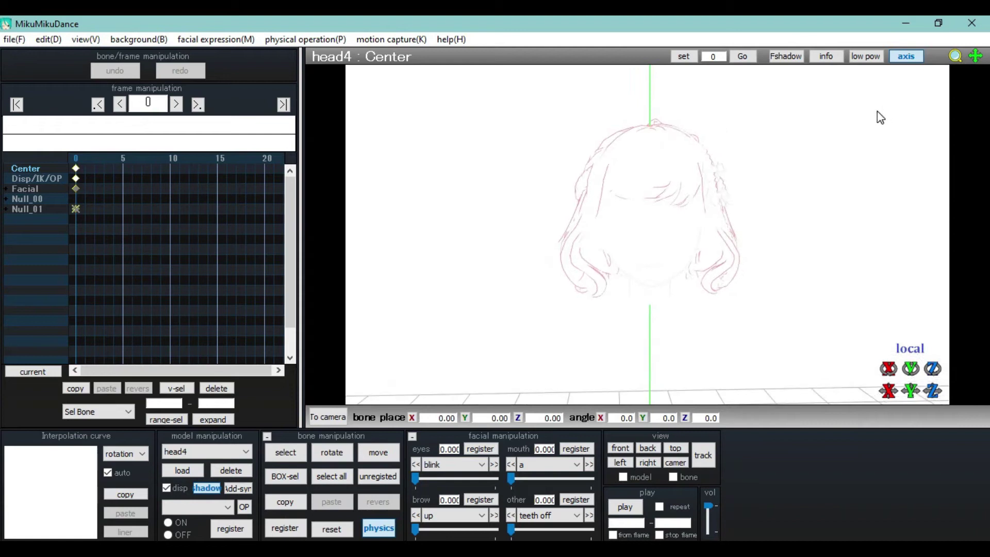
pyautogui.click(304, 449)
pyautogui.click(304, 450)
# Inspect the untextured head from an angled view, then quit MikuMikuDance without saving.
pyautogui.moveTo(421, 328)
pyautogui.mouseDown(button='right')
pyautogui.moveTo(347, 328)
pyautogui.moveTo(548, 331)
pyautogui.moveTo(454, 338)
pyautogui.moveTo(421, 326)
pyautogui.moveTo(433, 311)
pyautogui.mouseUp(button='right')
pyautogui.scroll(-5, 503, 292)
pyautogui.scroll(10, 503, 292)
pyautogui.scroll(-4, 503, 292)
pyautogui.scroll(6, 503, 292)
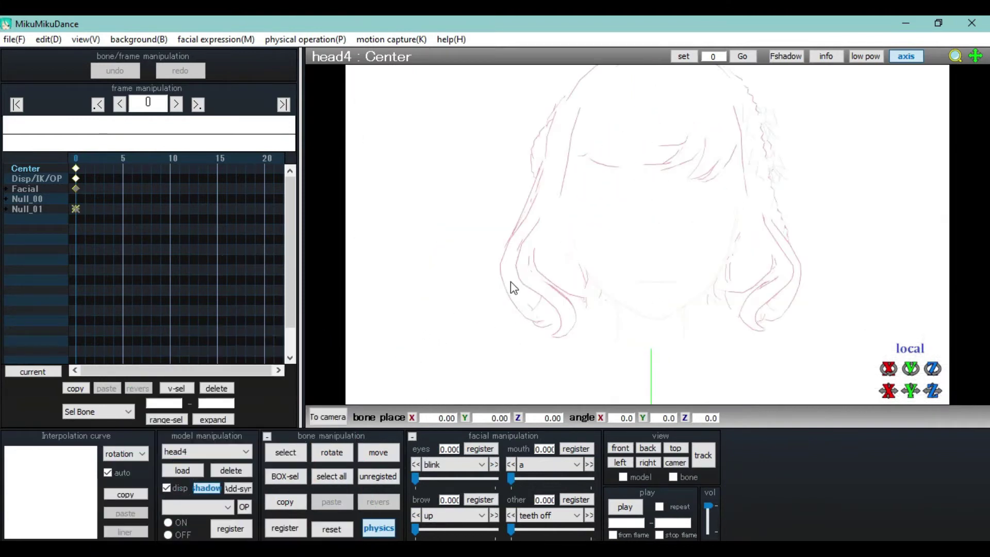
pyautogui.scroll(-4, 533, 263)
pyautogui.moveTo(531, 263); pyautogui.dragTo(472, 285, button='right')
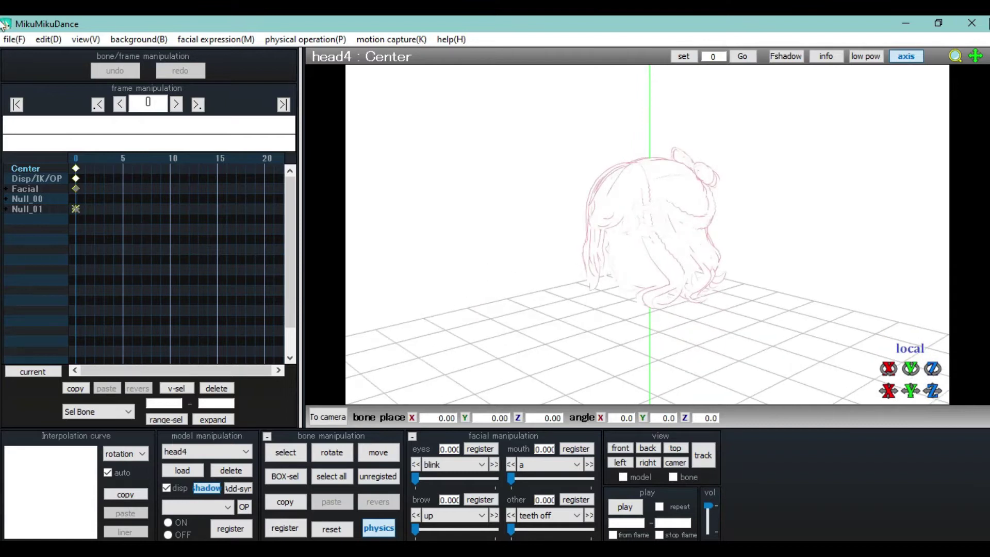
pyautogui.click(971, 23)
pyautogui.click(487, 337)
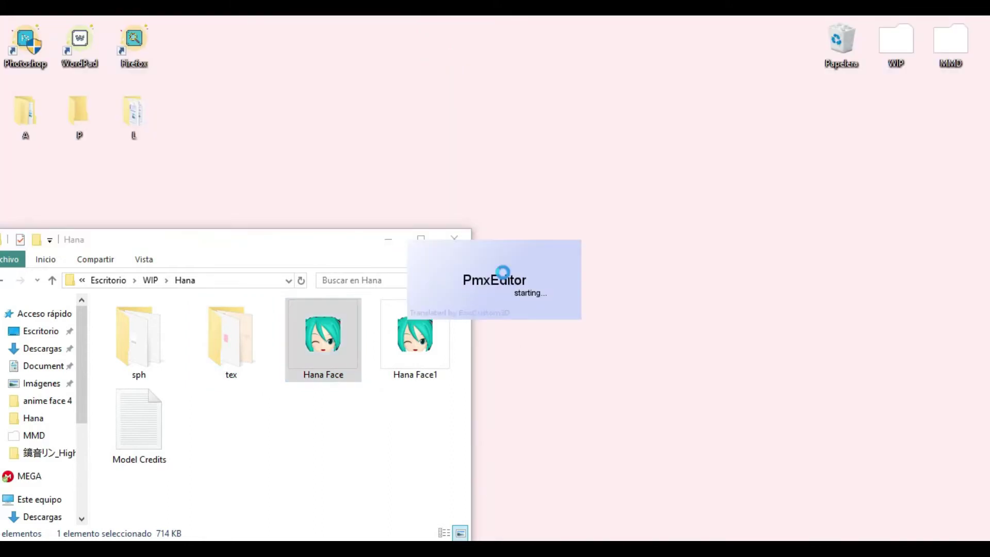
# Put the model viewer on the right half and the editor and file browser on the left.
pyautogui.moveTo(660, 66); pyautogui.dragTo(989, 155)
pyautogui.moveTo(272, 102); pyautogui.dragTo(205, 29)
pyautogui.click(200, 471)
pyautogui.moveTo(288, 228); pyautogui.dragTo(288, 255)
pyautogui.moveTo(471, 400); pyautogui.dragTo(493, 400)
pyautogui.moveTo(474, 206); pyautogui.dragTo(497, 206)
# Load Hana Face1 into PmxEditor and frame the head in the viewer.
pyautogui.click(870, 56)
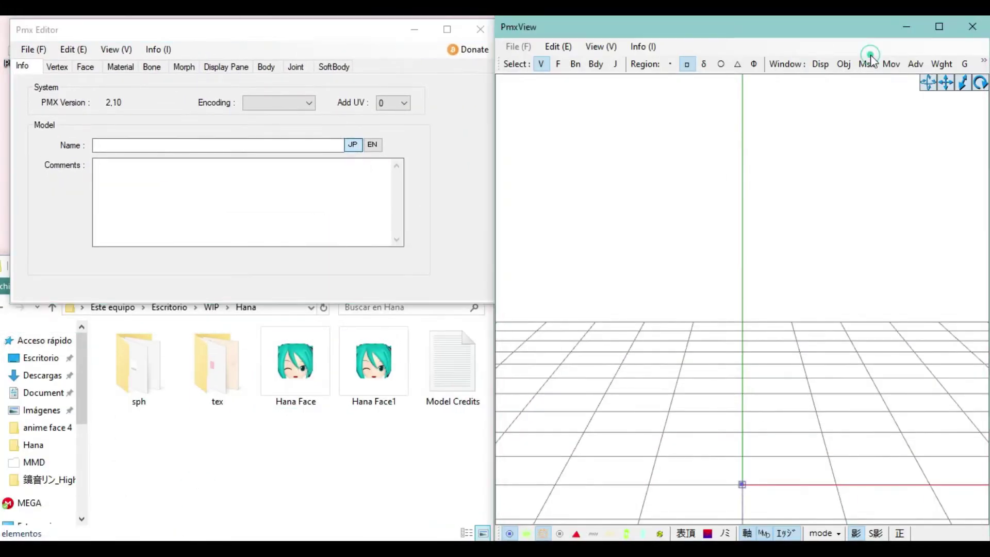
pyautogui.click(869, 61)
pyautogui.moveTo(373, 363); pyautogui.dragTo(340, 248)
pyautogui.moveTo(945, 82); pyautogui.dragTo(917, 106)
pyautogui.scroll(5, 621, 436)
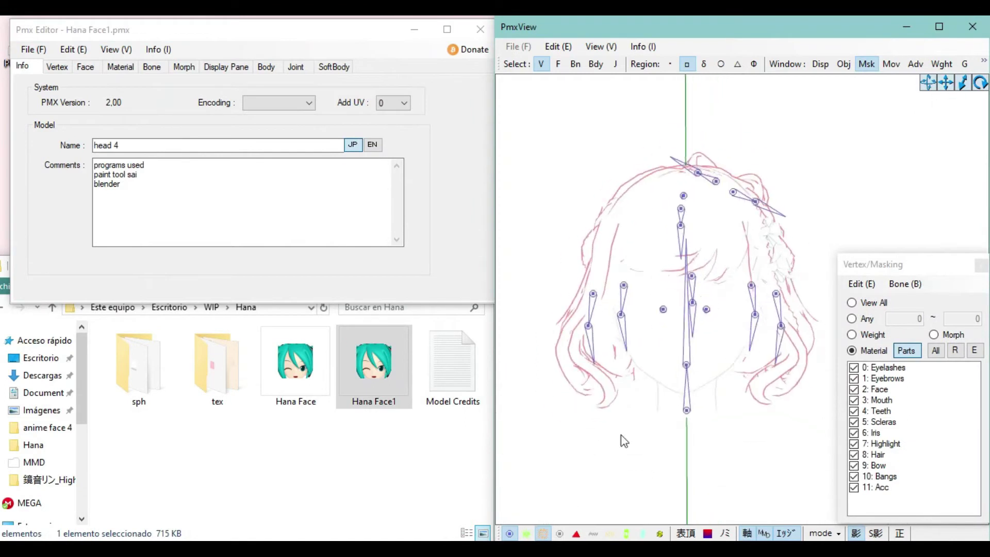
# Select the Eyelashes material in the Material tab and inspect its texture name.
pyautogui.click(862, 367)
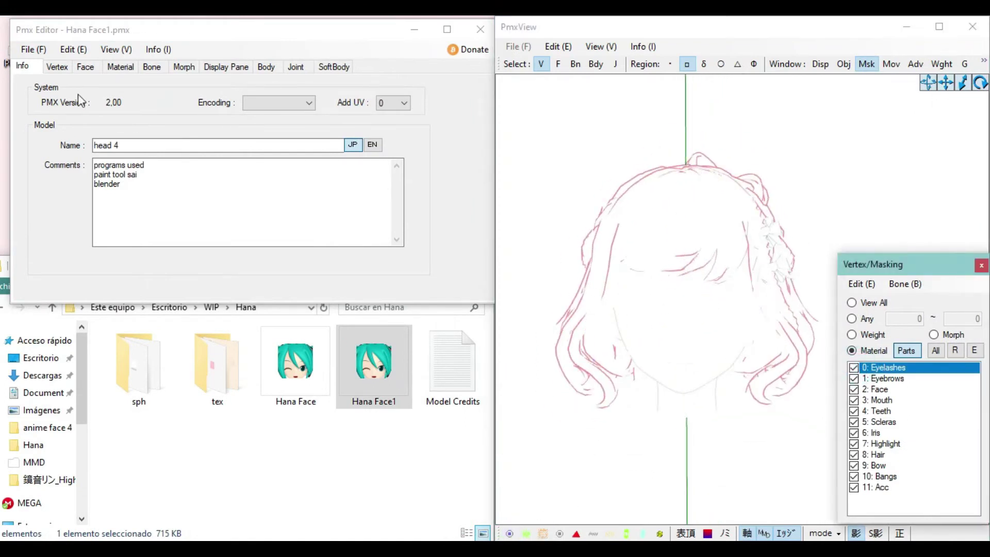
pyautogui.click(120, 67)
pyautogui.click(84, 101)
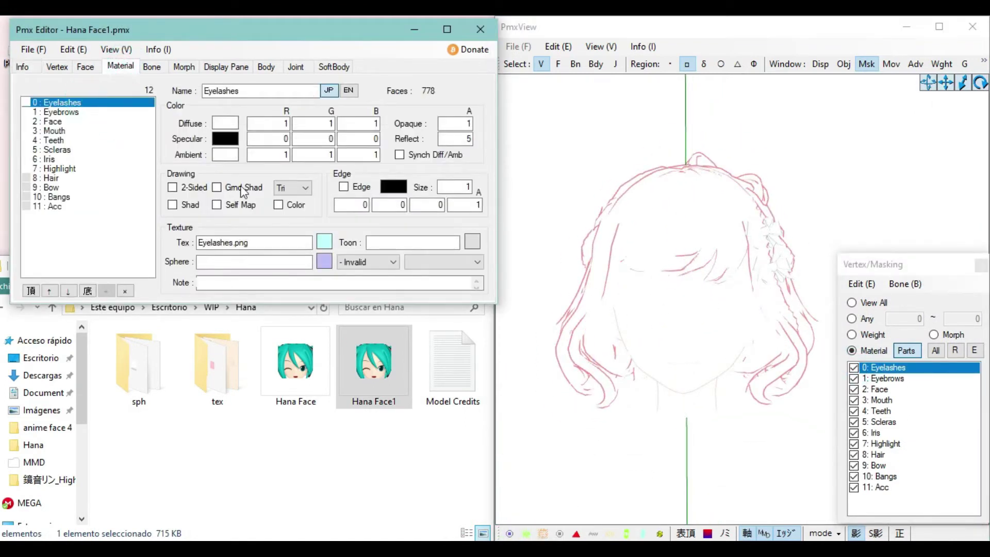
pyautogui.moveTo(596, 190); pyautogui.dragTo(655, 201, button='right')
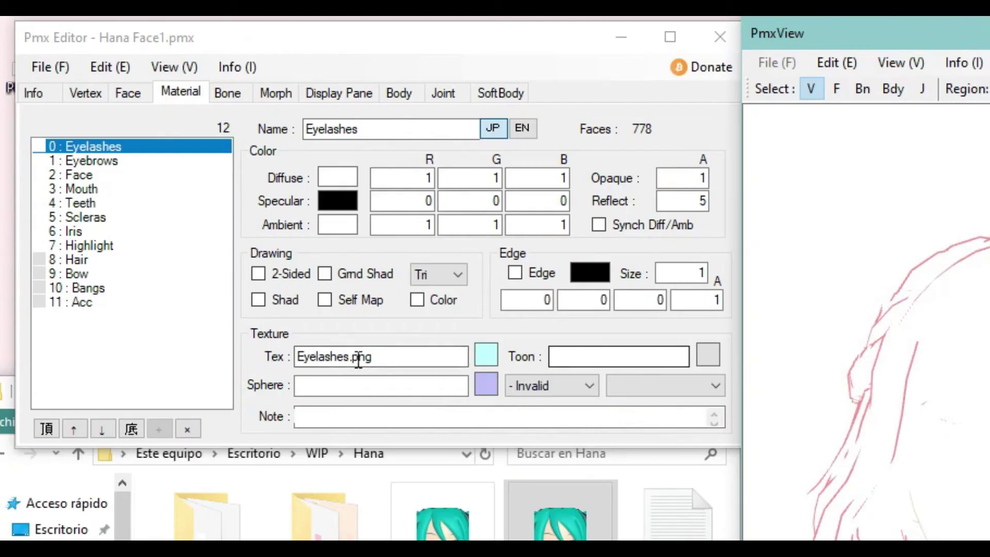
pyautogui.moveTo(283, 241); pyautogui.dragTo(204, 242)
pyautogui.click(311, 358)
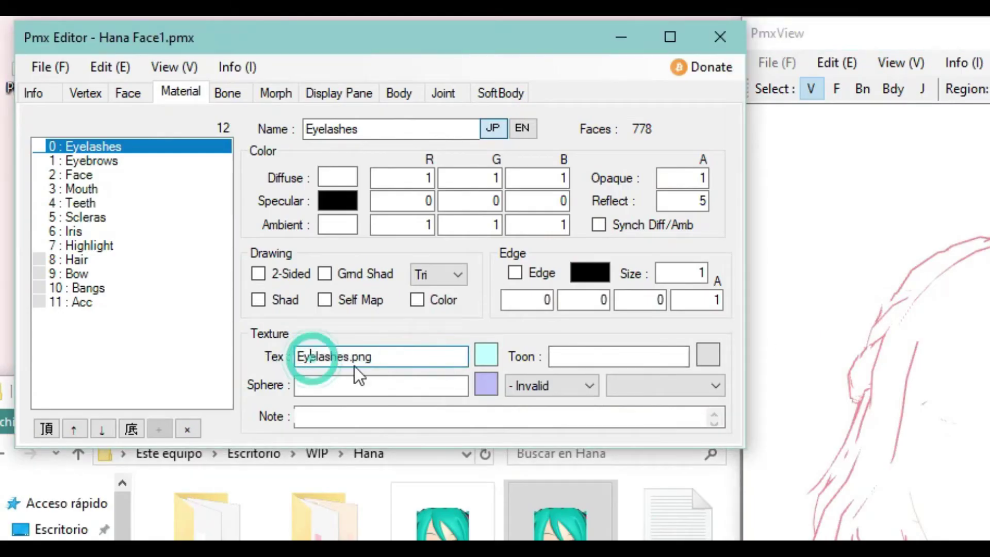
# Replace the Eyelashes texture with tex\Eyelashes.png and confirm the change.
pyautogui.click(487, 355)
pyautogui.click(103, 119)
pyautogui.click(105, 141)
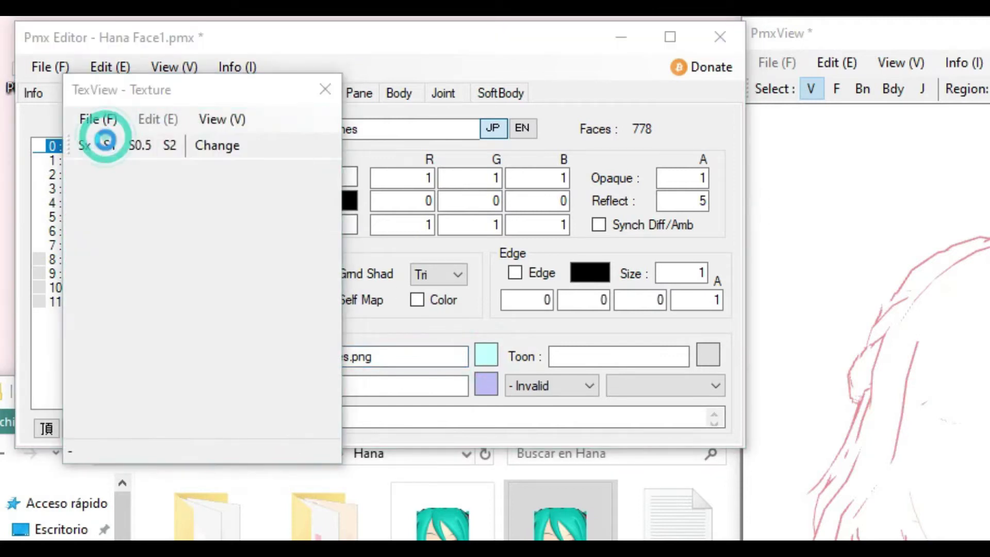
pyautogui.doubleClick(483, 265)
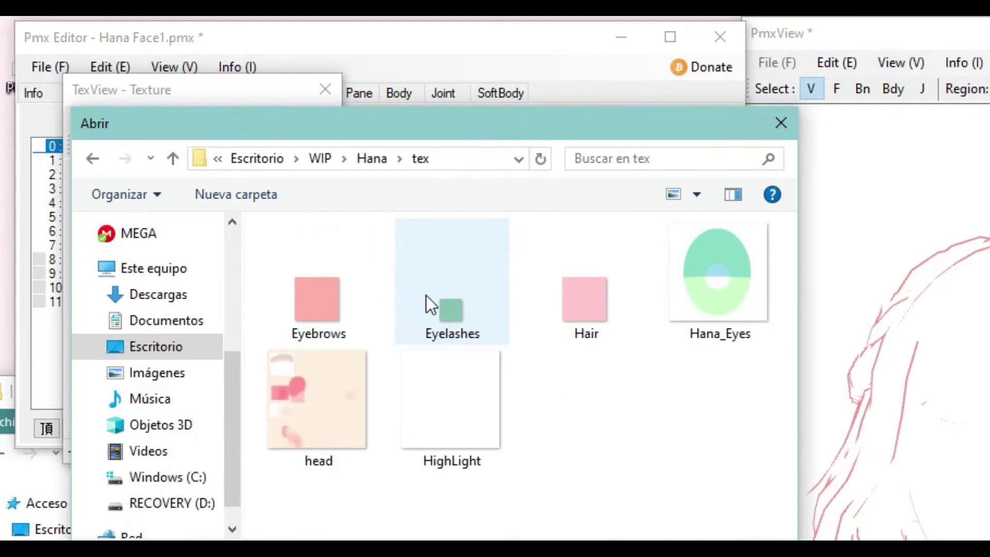
pyautogui.doubleClick(431, 299)
pyautogui.click(229, 149)
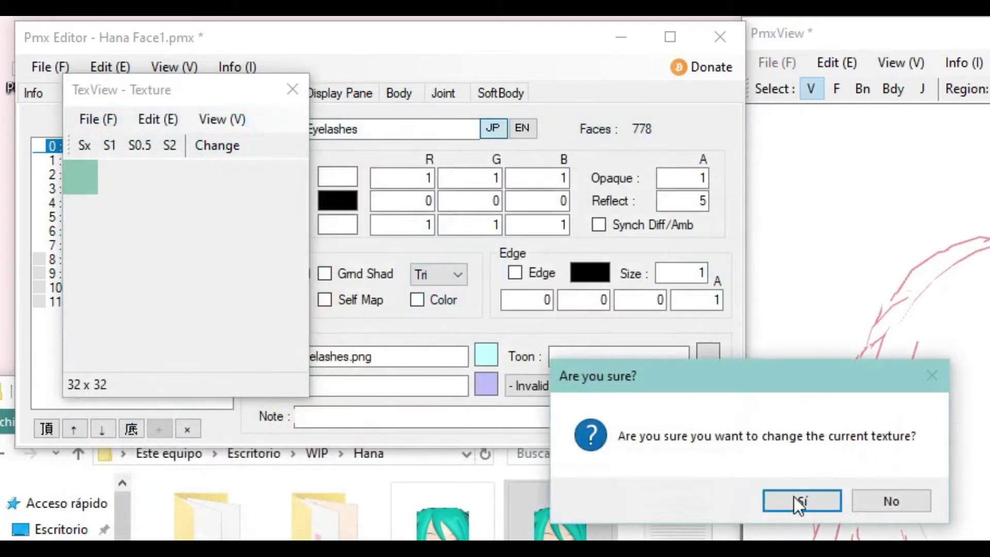
pyautogui.click(794, 498)
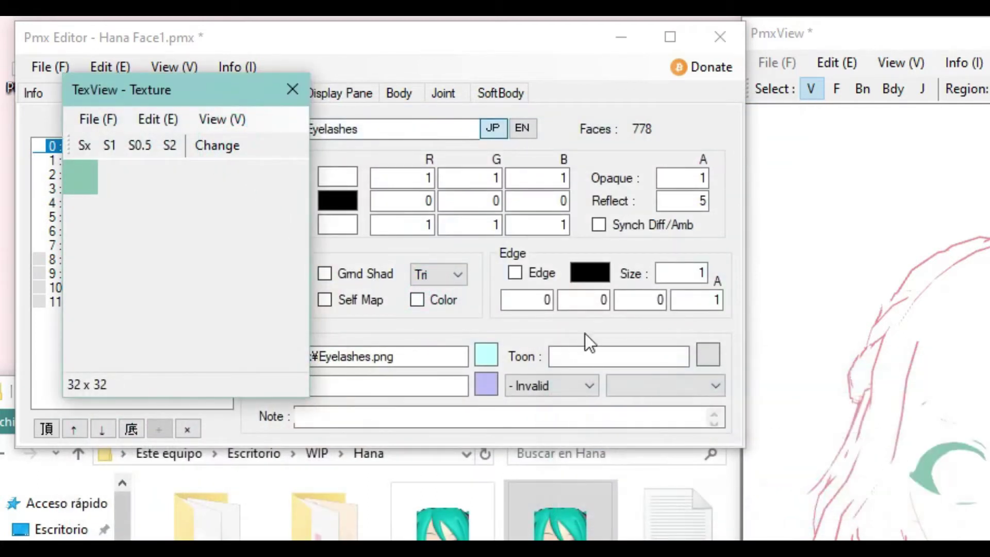
pyautogui.click(292, 89)
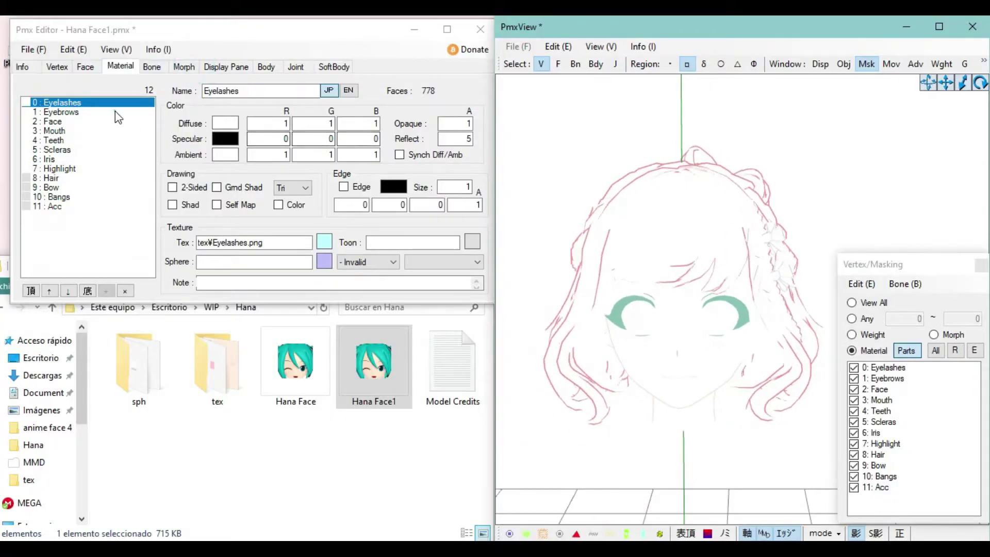
pyautogui.click(116, 112)
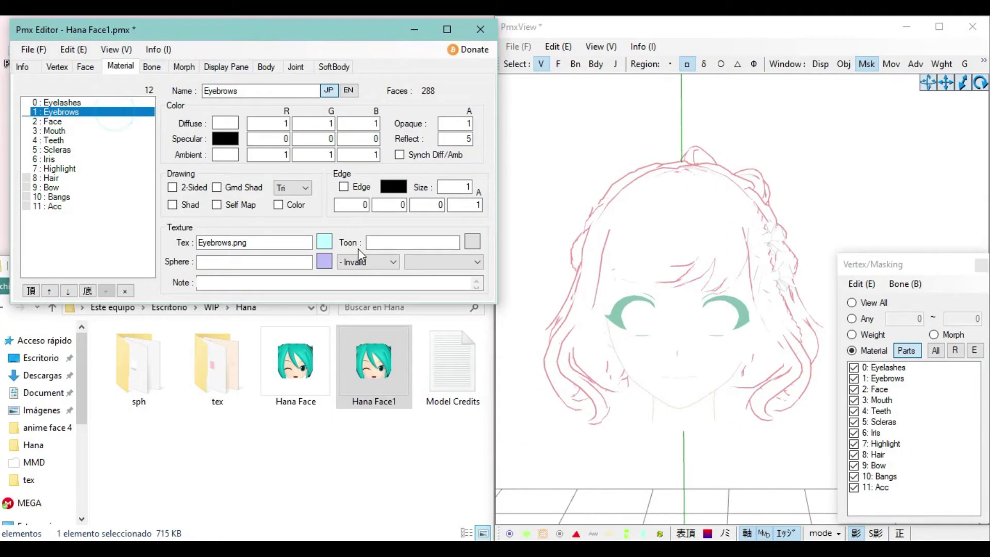
# Relink the Eyebrows material's texture to Eyebrows.png in the tex folder.
pyautogui.click(324, 242)
pyautogui.click(66, 84)
pyautogui.click(84, 102)
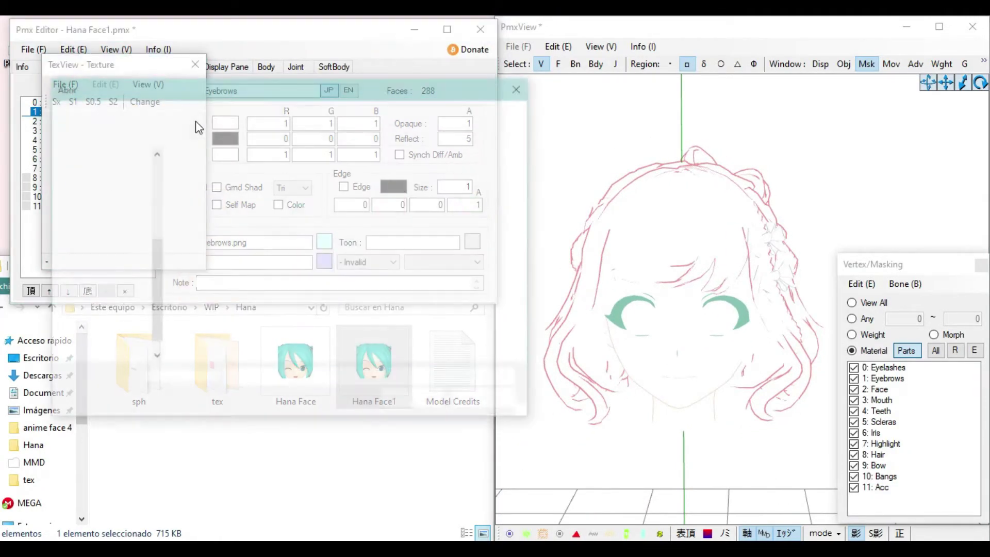
pyautogui.doubleClick(237, 191)
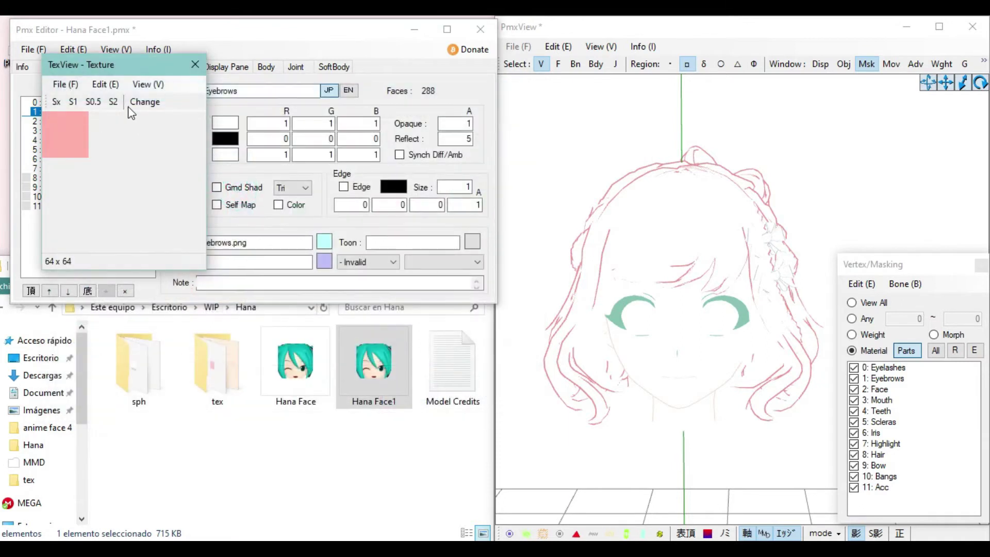
pyautogui.click(135, 103)
pyautogui.click(524, 336)
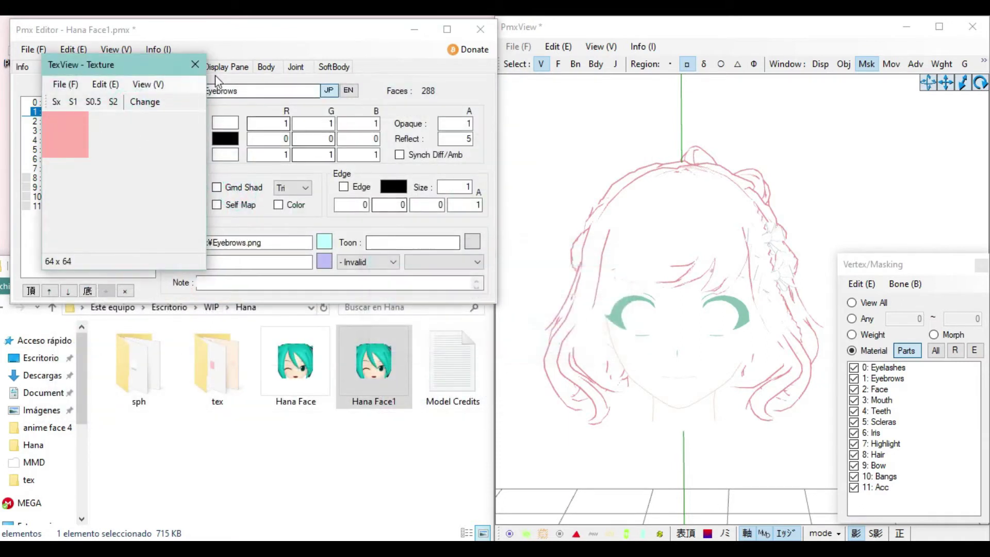
pyautogui.click(194, 64)
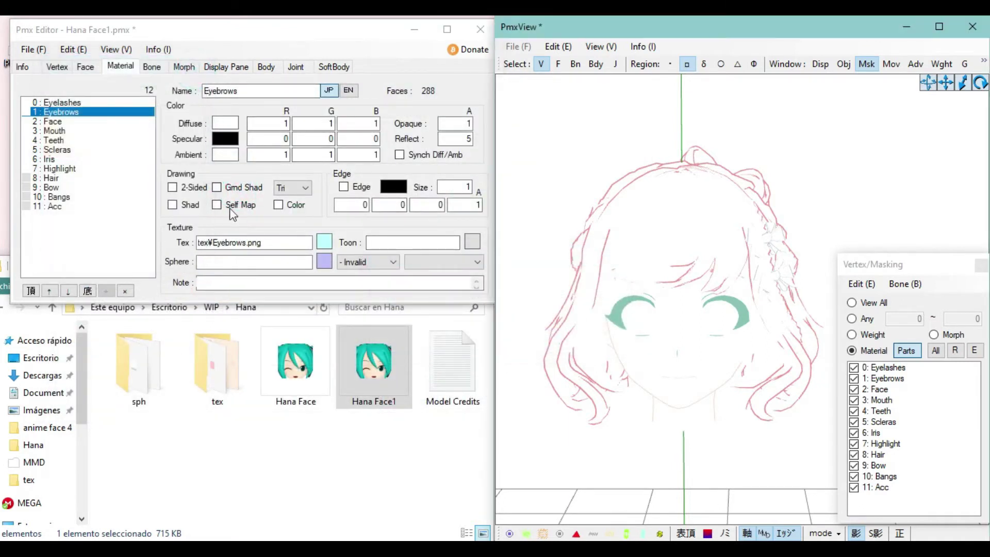
pyautogui.click(213, 242)
pyautogui.moveTo(212, 242); pyautogui.dragTo(197, 247)
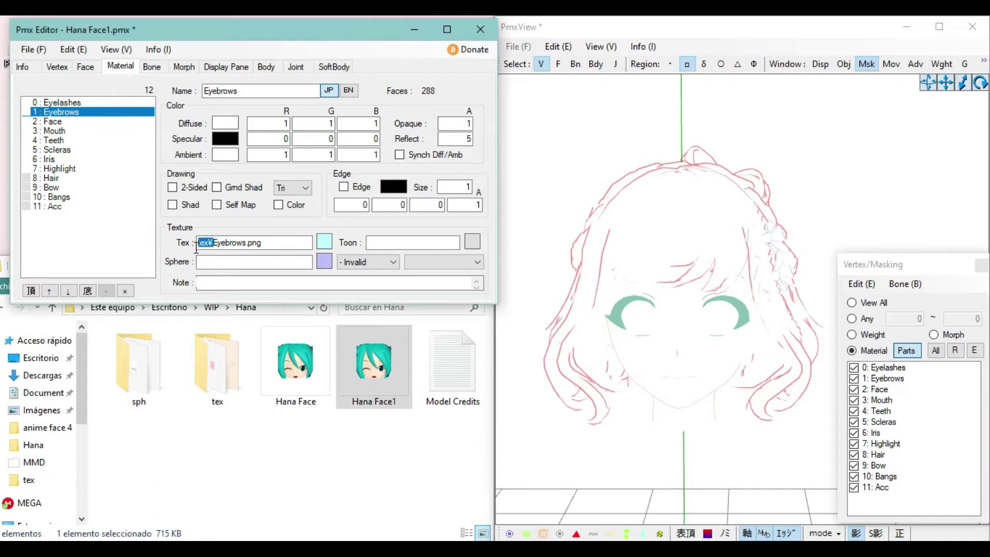
pyautogui.click(282, 242)
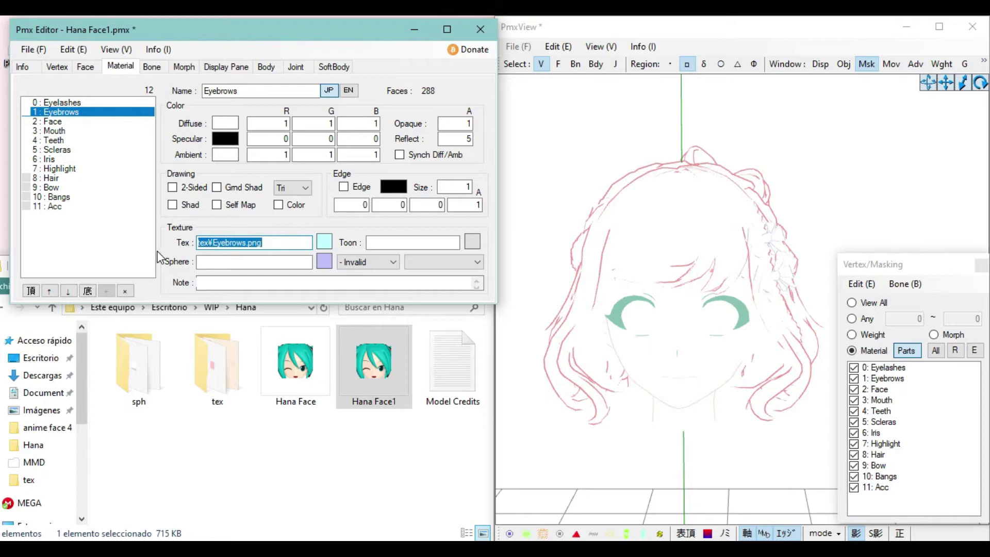
# Relink the Face material's texture to head.png from the tex folder.
pyautogui.click(101, 123)
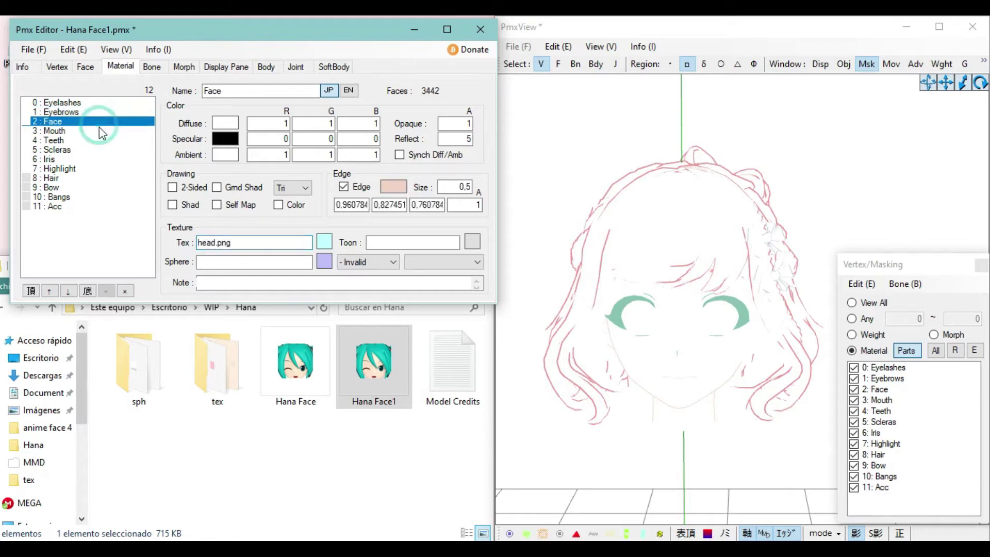
pyautogui.click(323, 242)
pyautogui.click(59, 77)
pyautogui.click(60, 90)
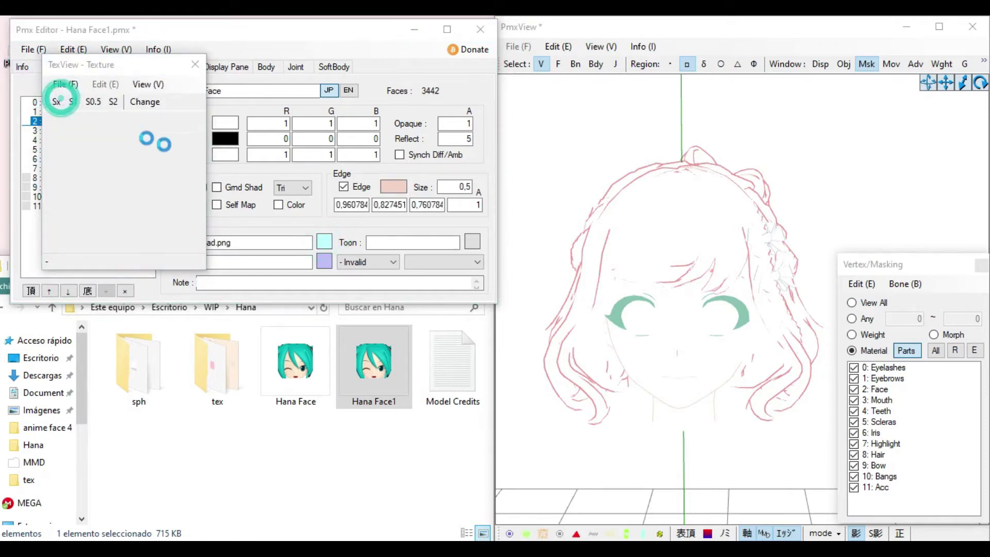
pyautogui.doubleClick(222, 251)
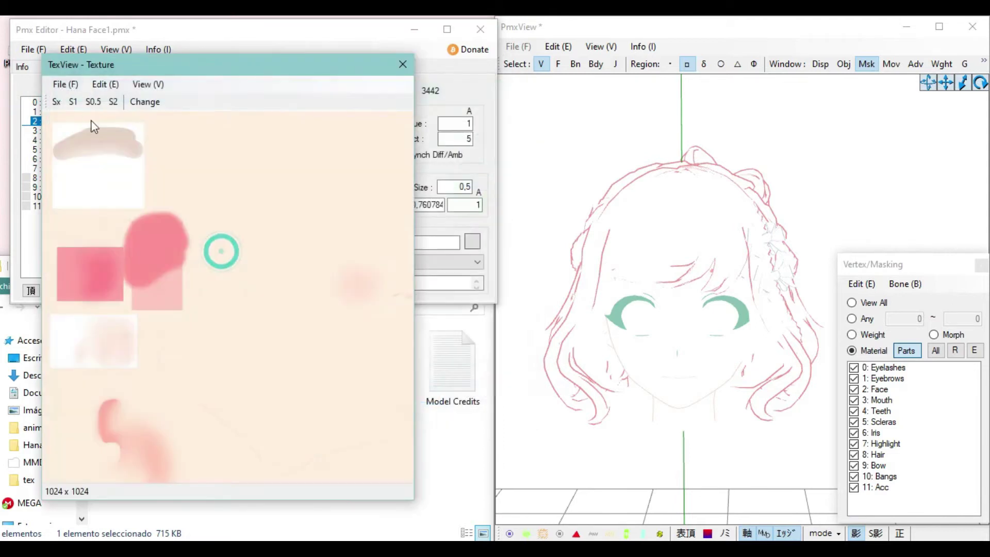
pyautogui.click(146, 101)
pyautogui.click(534, 336)
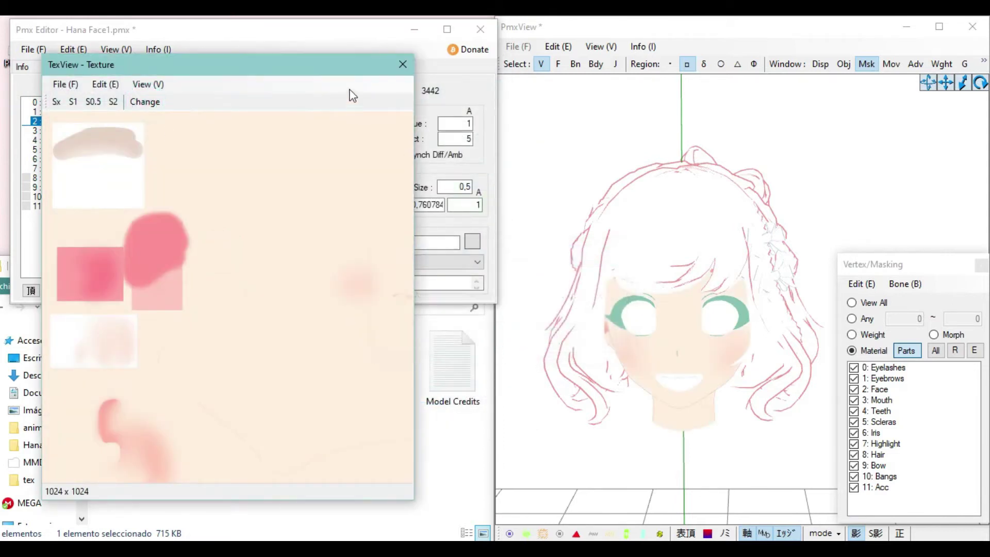
pyautogui.click(398, 65)
pyautogui.moveTo(254, 242); pyautogui.dragTo(193, 227)
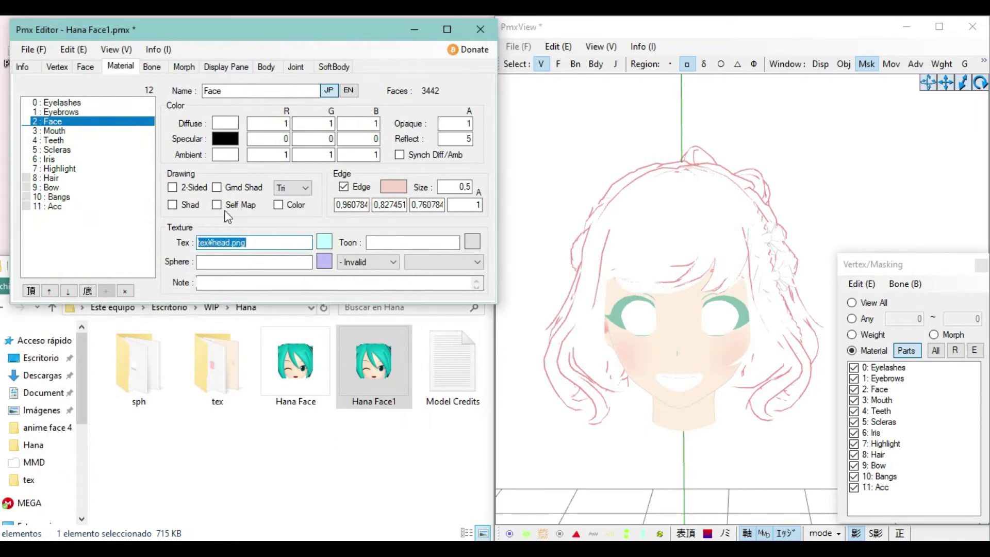
# Copy the tex¥ folder prefix and paste it before the Scleras texture path.
pyautogui.click(86, 130)
pyautogui.moveTo(195, 235); pyautogui.dragTo(191, 229)
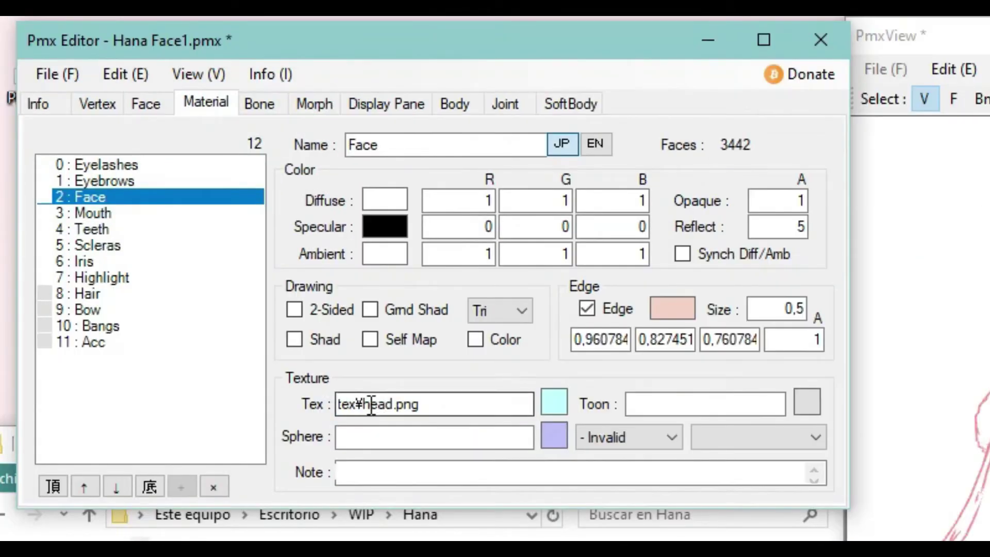
pyautogui.moveTo(367, 404); pyautogui.dragTo(301, 418)
pyautogui.hotkey('ctrl', 'c')
pyautogui.click(187, 214)
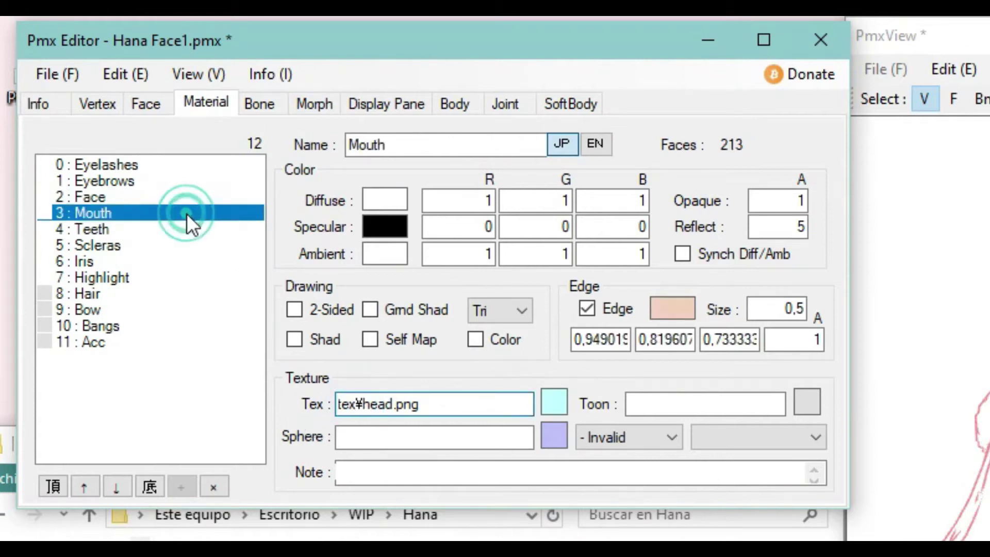
pyautogui.click(177, 229)
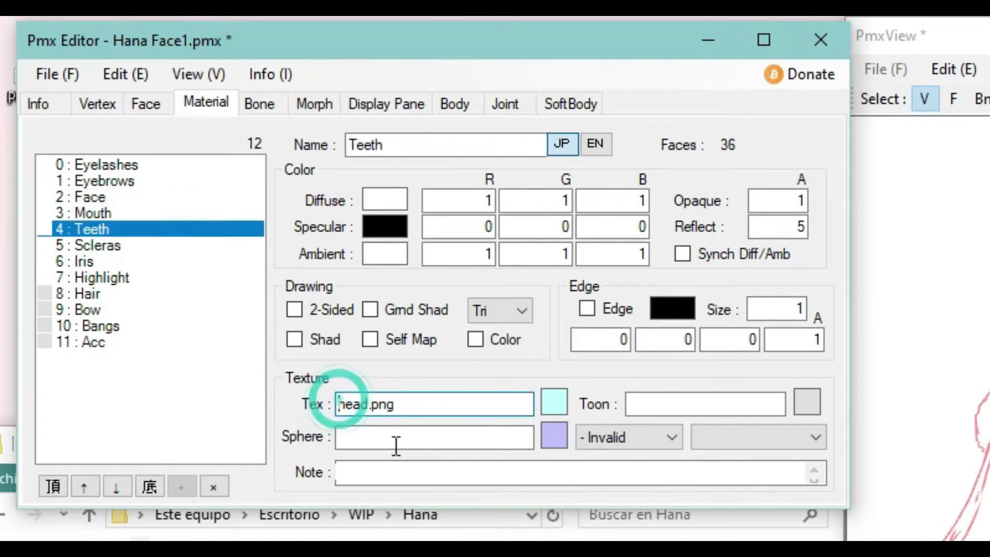
pyautogui.click(122, 247)
pyautogui.click(336, 404)
pyautogui.hotkey('ctrl', 'v')
# Add the tex¥ prefix to the Iris and Highlight texture paths.
pyautogui.click(138, 267)
pyautogui.click(338, 406)
pyautogui.hotkey('ctrl', 'v')
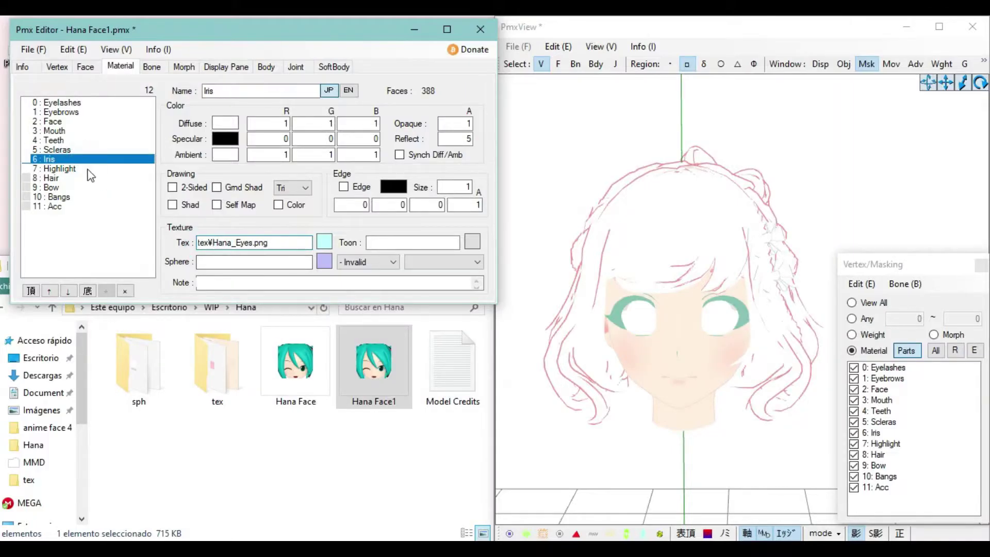
pyautogui.click(147, 277)
pyautogui.click(339, 406)
pyautogui.hotkey('ctrl', 'v')
pyautogui.click(122, 293)
pyautogui.moveTo(338, 406); pyautogui.dragTo(344, 406)
# Add the tex¥ prefix to the Acc and Bangs texture paths.
pyautogui.click(97, 187)
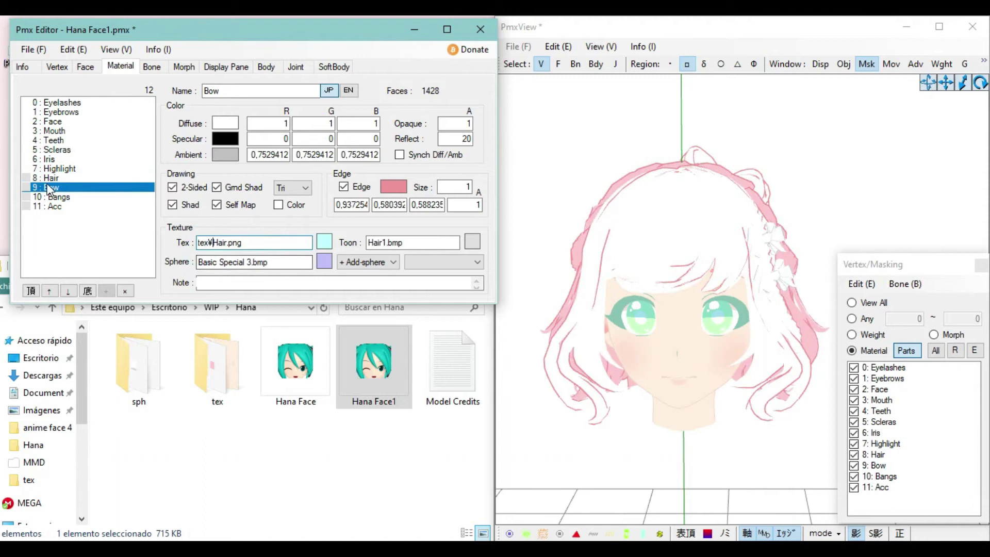
pyautogui.click(54, 206)
pyautogui.click(198, 242)
pyautogui.hotkey('ctrl', 'v')
pyautogui.click(86, 198)
pyautogui.click(74, 188)
pyautogui.click(72, 179)
pyautogui.click(72, 196)
pyautogui.click(198, 243)
pyautogui.hotkey('ctrl', 'v')
pyautogui.click(93, 150)
pyautogui.moveTo(638, 154); pyautogui.dragTo(906, 156, button='right')
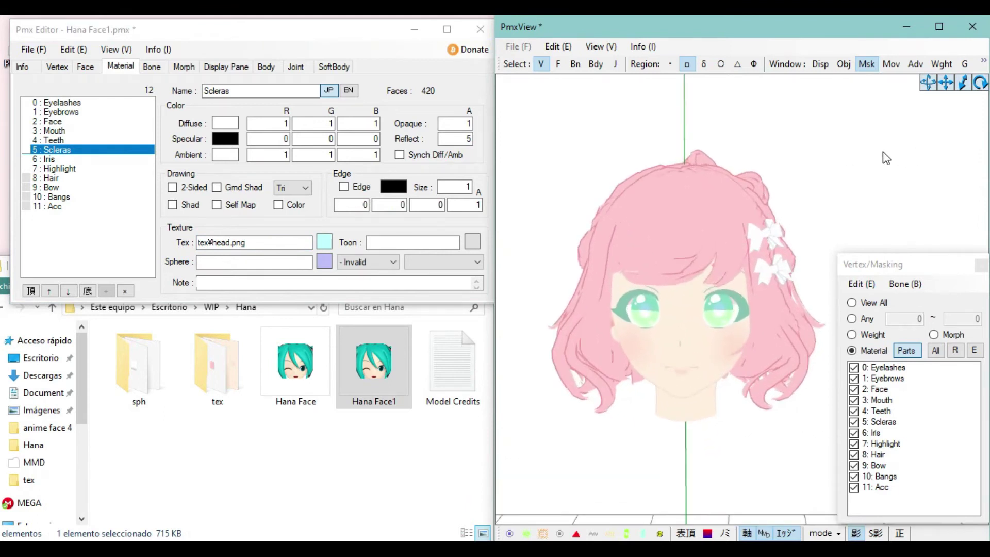
pyautogui.scroll(5, 885, 153)
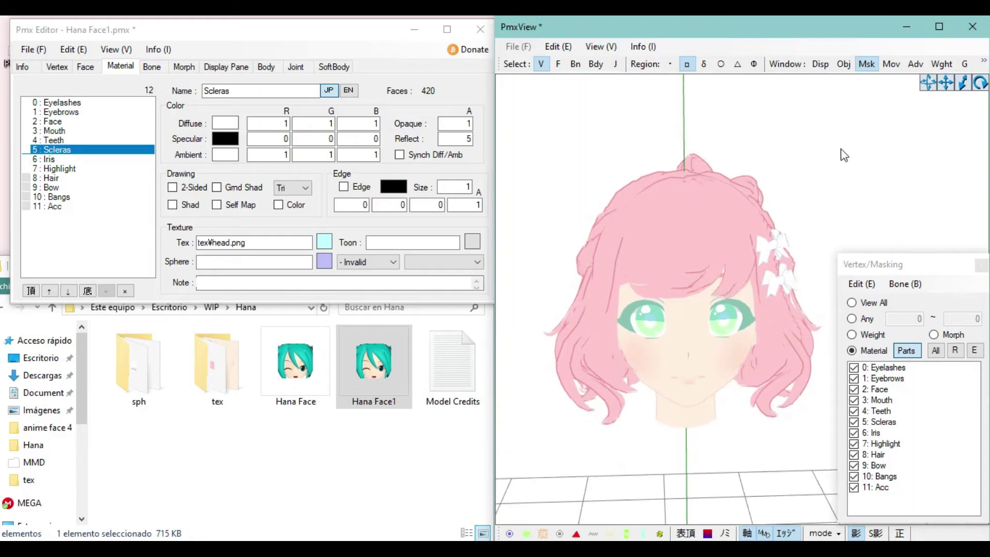
pyautogui.scroll(-3, 844, 155)
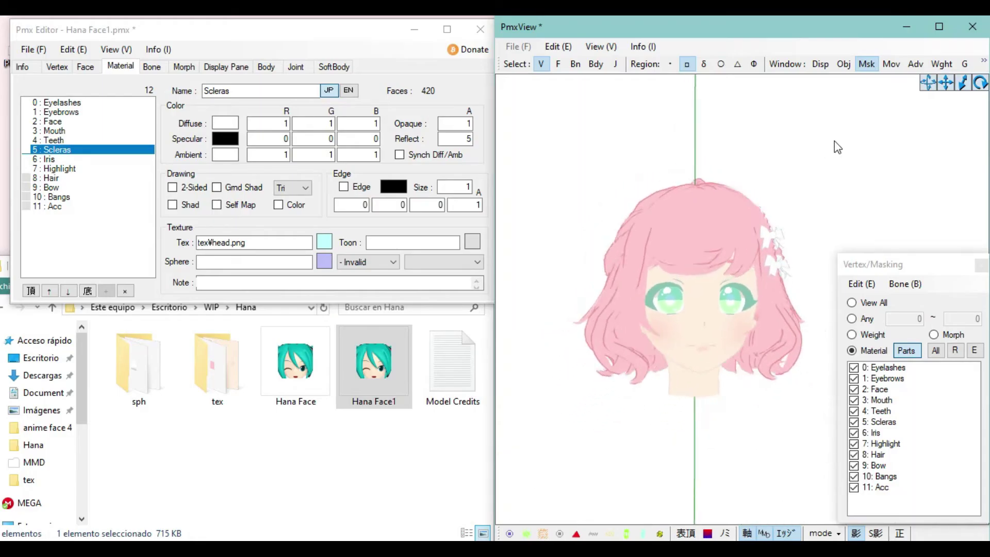
pyautogui.moveTo(831, 145)
pyautogui.mouseDown(button='right')
pyautogui.moveTo(798, 144)
pyautogui.moveTo(835, 150)
pyautogui.mouseUp(button='right')
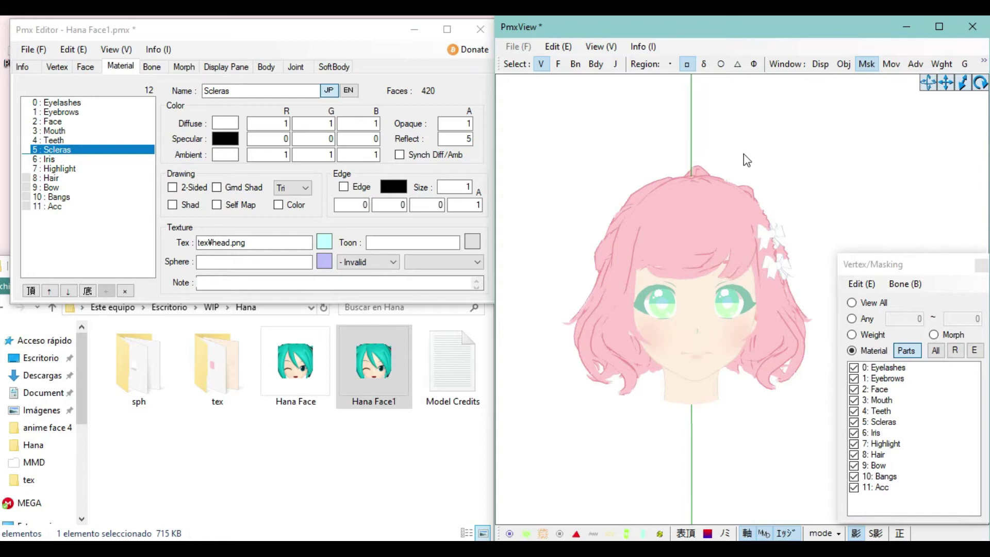
# Swap the 8: Hair material's sphere map to sph\Basic Special 3.bmp and confirm.
pyautogui.click(68, 178)
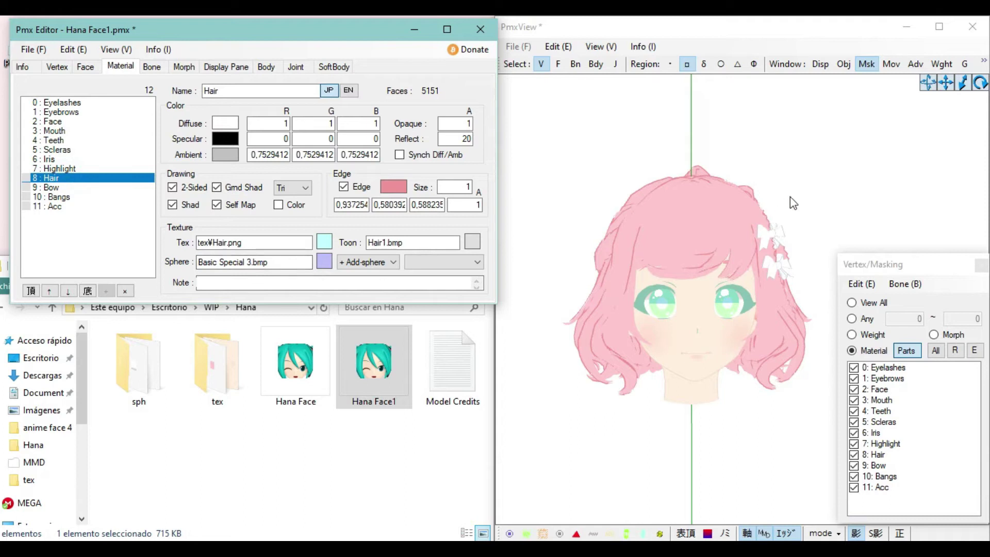
pyautogui.moveTo(817, 184); pyautogui.dragTo(812, 184, button='right')
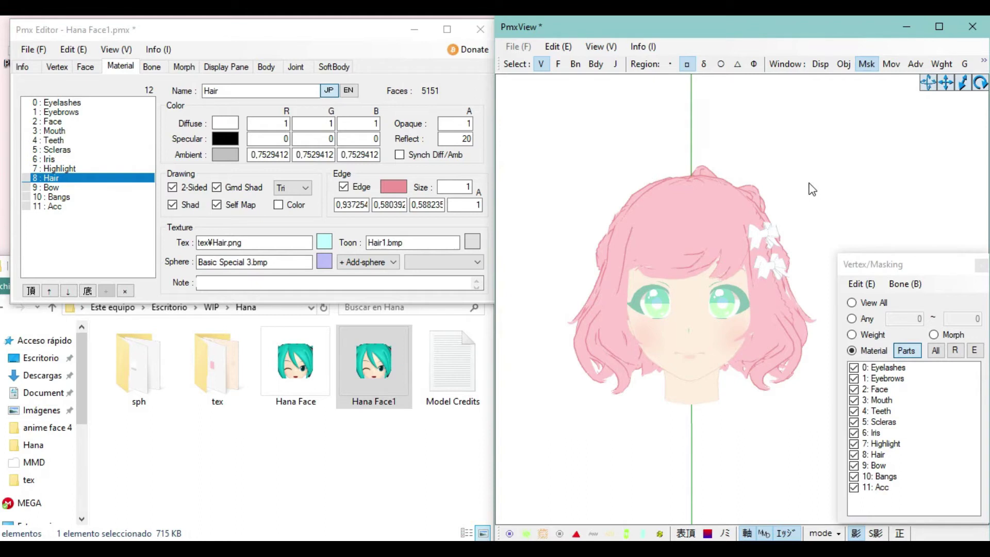
pyautogui.click(324, 261)
pyautogui.click(73, 103)
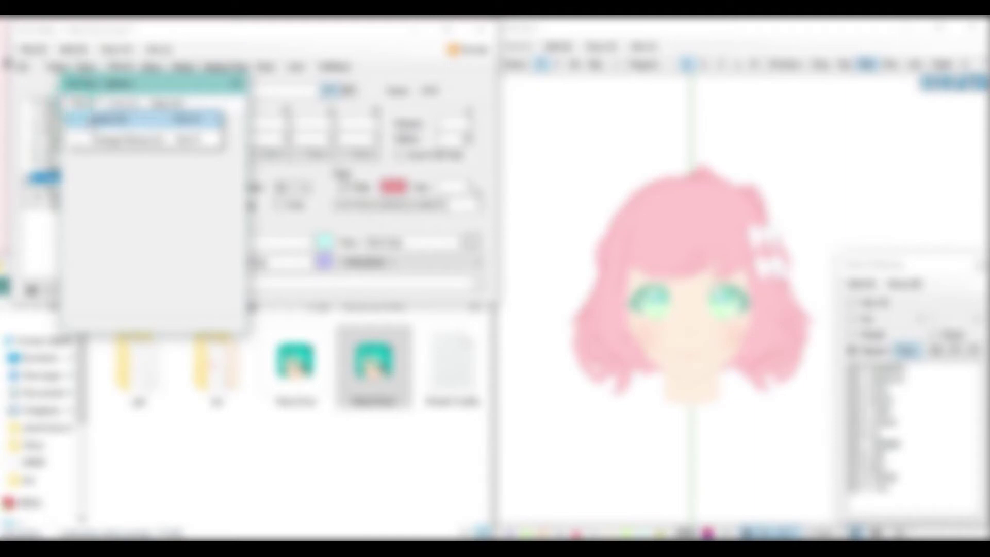
pyautogui.click(86, 119)
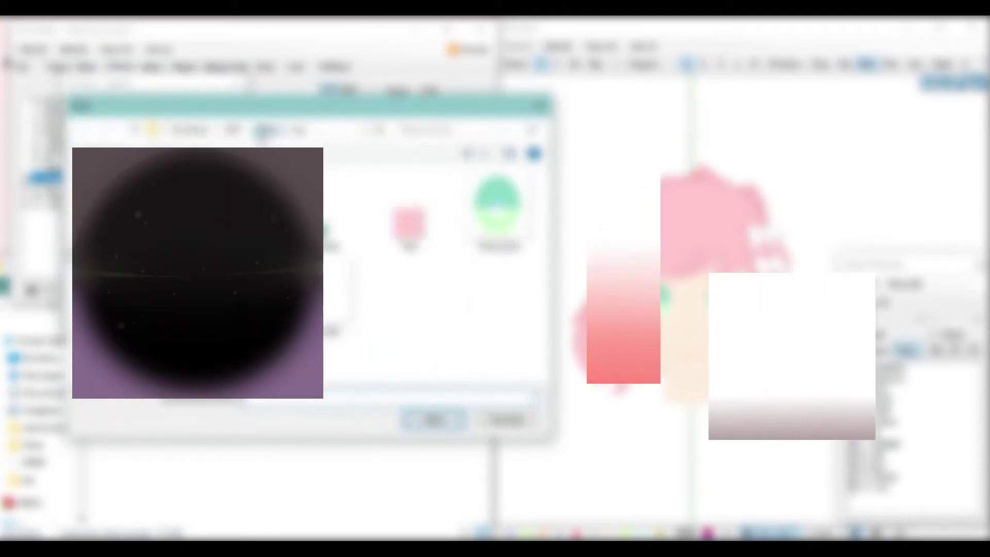
pyautogui.click(266, 130)
pyautogui.doubleClick(237, 219)
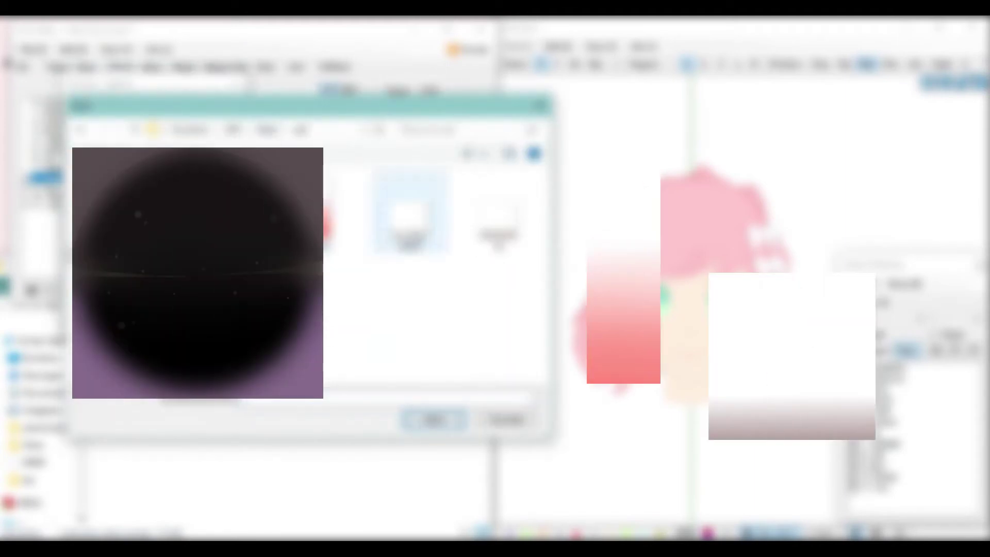
pyautogui.doubleClick(235, 222)
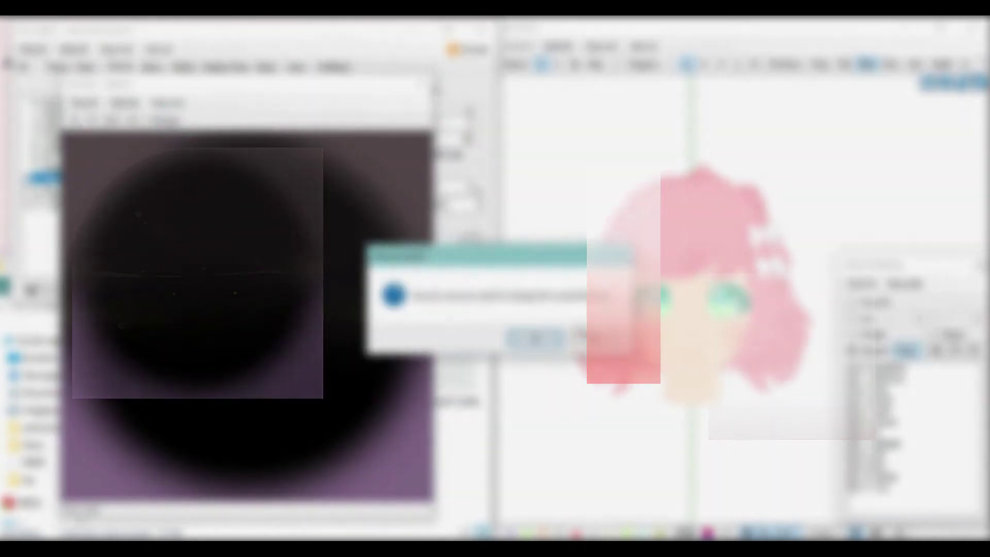
pyautogui.click(562, 340)
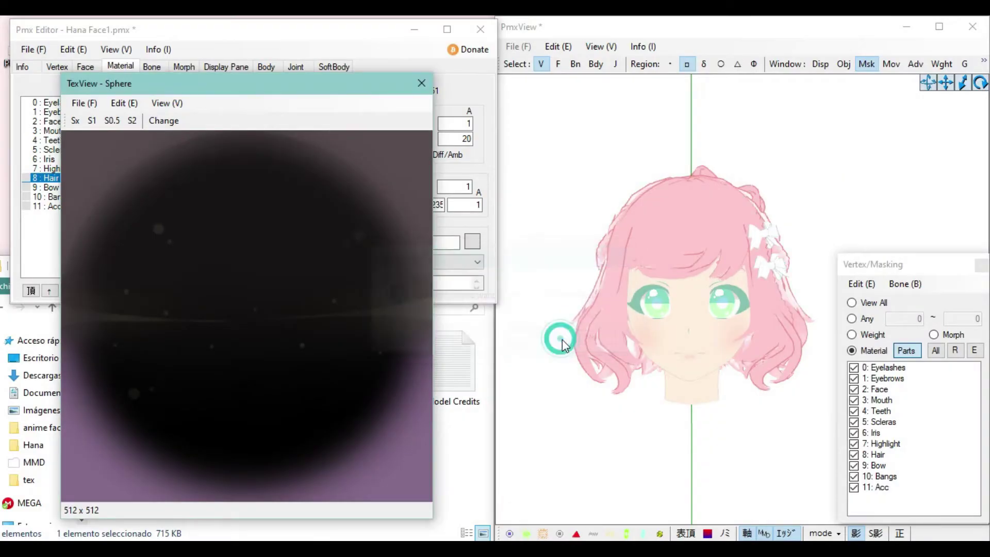
pyautogui.click(421, 84)
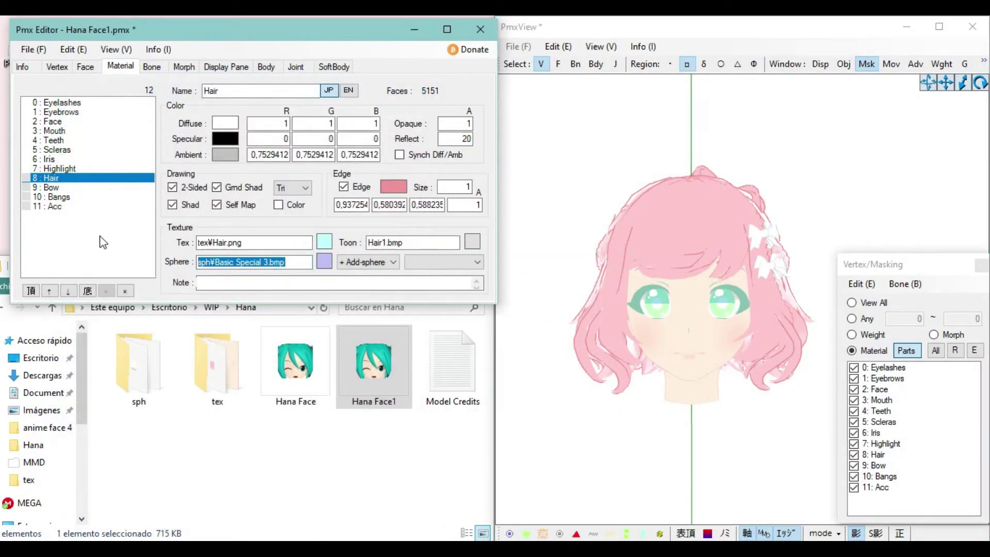
# Attempt to save with several materials selected, dismiss the save error, and reselect one material.
pyautogui.moveTo(104, 206); pyautogui.dragTo(74, 130)
pyautogui.hotkey('ctrl', 's')
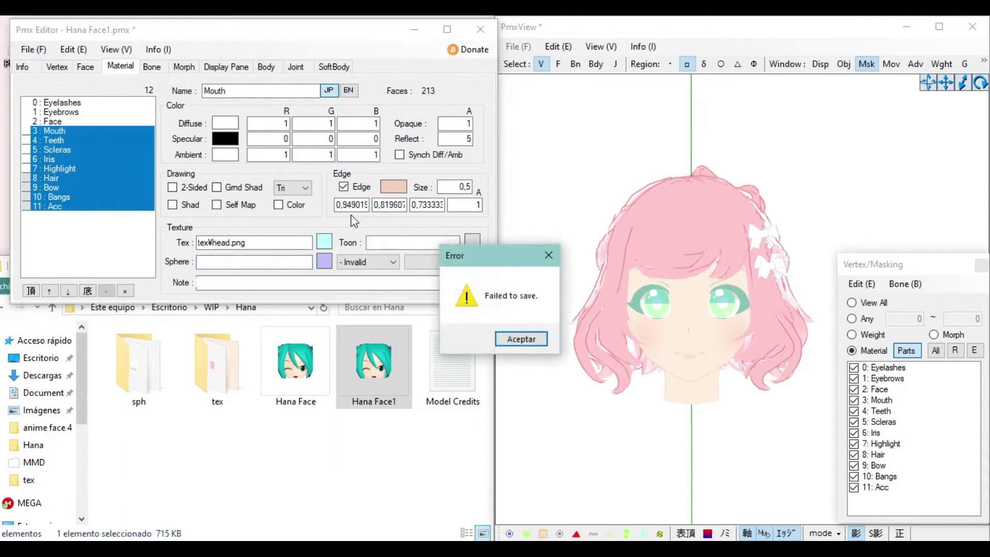
pyautogui.click(546, 256)
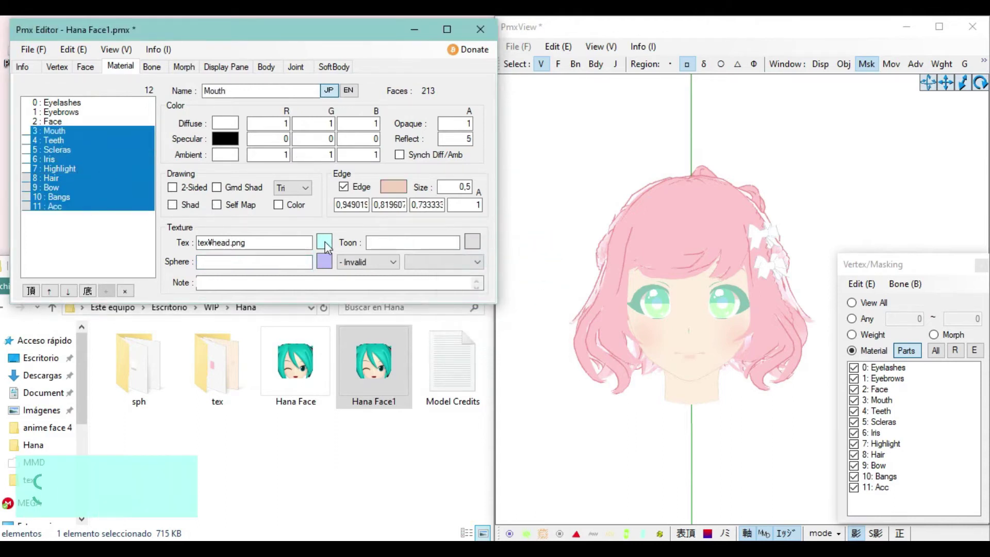
pyautogui.click(110, 187)
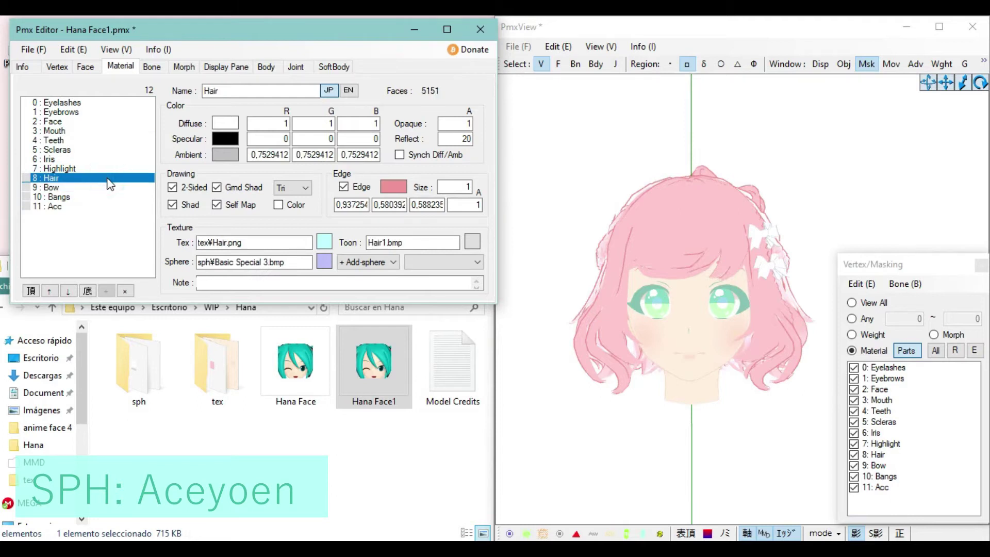
# Paste the corrected sph¥Basic Special 3.bmp sphere path into the Bow material.
pyautogui.moveTo(287, 264); pyautogui.dragTo(198, 262)
pyautogui.click(77, 188)
pyautogui.moveTo(275, 263); pyautogui.dragTo(176, 270)
pyautogui.write('sph¥Basic Special 3.bmp')
pyautogui.click(80, 197)
pyautogui.write('sph¥Basic Special 3.bmp')
pyautogui.moveTo(523, 157); pyautogui.dragTo(539, 174, button='right')
pyautogui.scroll(1, 539, 175)
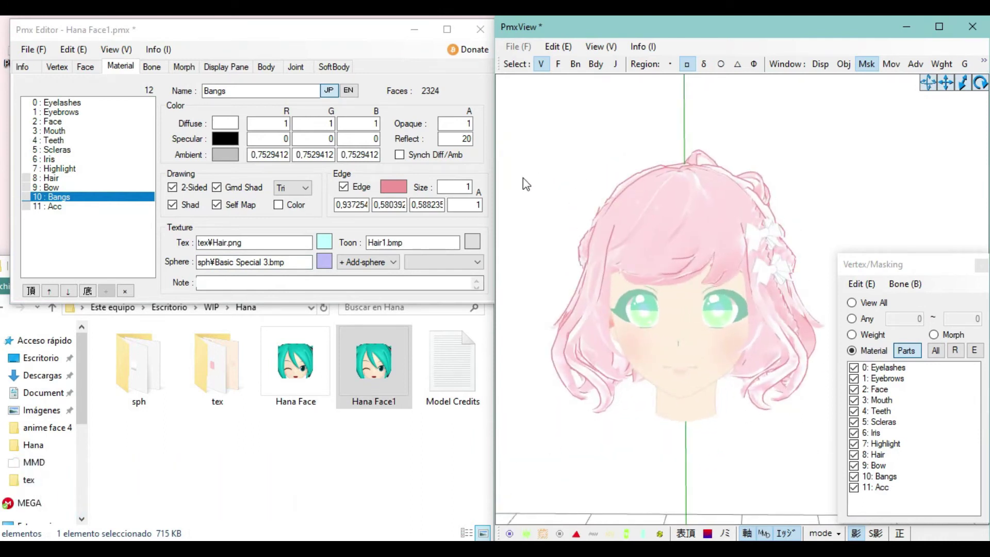
# Copy the Hair material's sph¥Hair1.bmp toon path and paste it into Bow's toon field.
pyautogui.click(90, 167)
pyautogui.click(87, 178)
pyautogui.click(472, 241)
pyautogui.doubleClick(342, 225)
pyautogui.moveTo(423, 243); pyautogui.dragTo(305, 242)
pyautogui.hotkey('ctrl', 'c')
pyautogui.click(57, 188)
pyautogui.hotkey('ctrl', 'v')
pyautogui.click(377, 263)
pyautogui.click(375, 262)
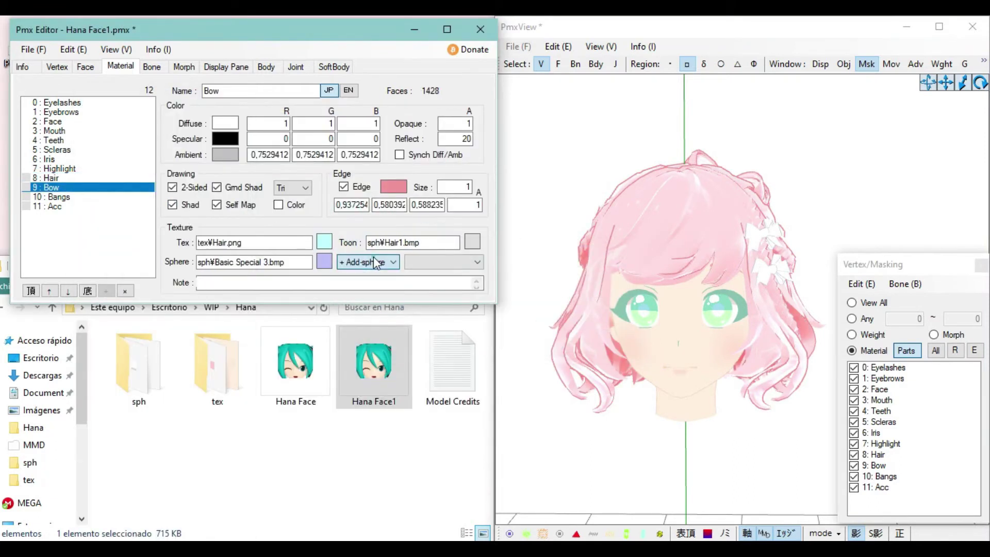
# Replace the Bangs toon Hair1.bmp with sph¥Hair1.bmp and commit it.
pyautogui.click(116, 197)
pyautogui.doubleClick(424, 241)
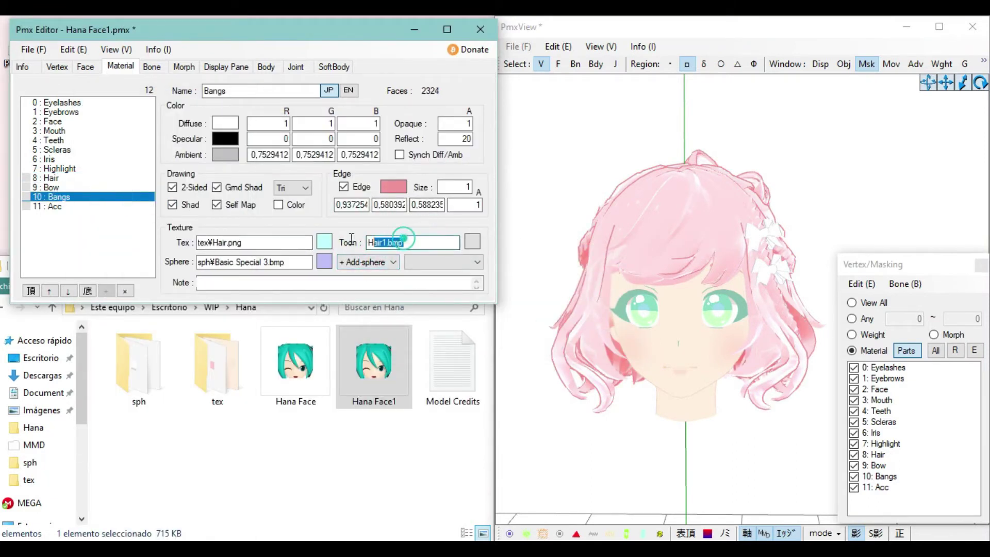
pyautogui.hotkey('ctrl', 'v')
pyautogui.click(99, 201)
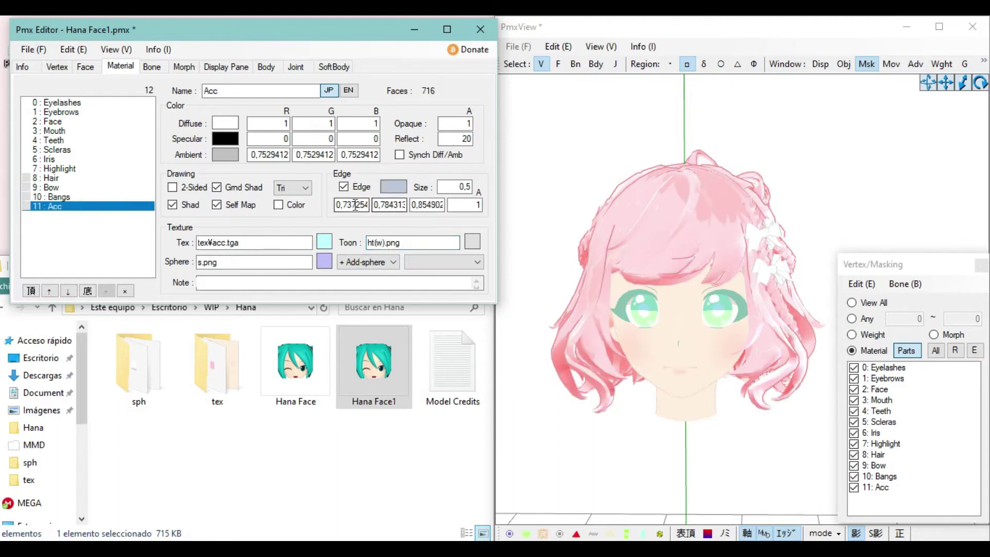
pyautogui.moveTo(671, 221); pyautogui.dragTo(686, 221, button='right')
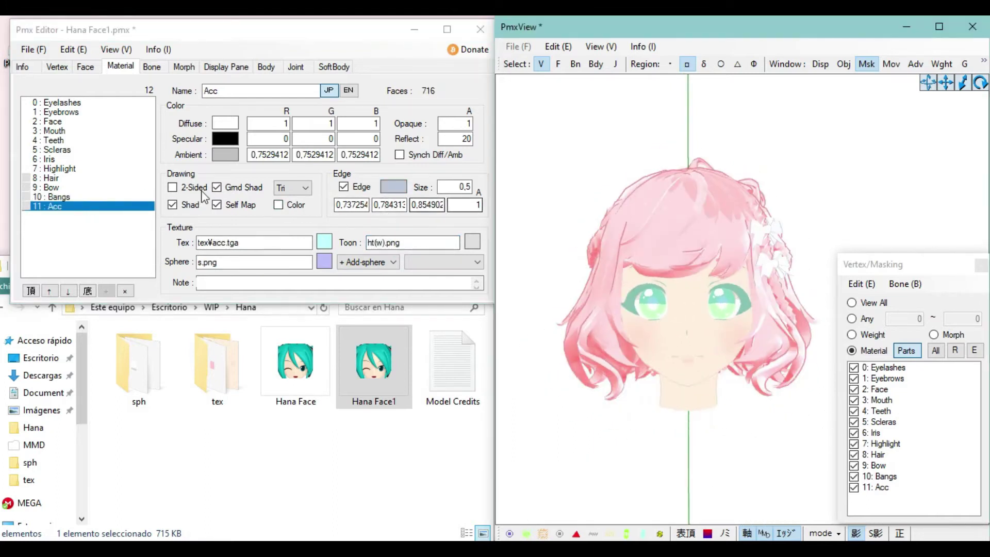
pyautogui.click(92, 196)
pyautogui.click(367, 262)
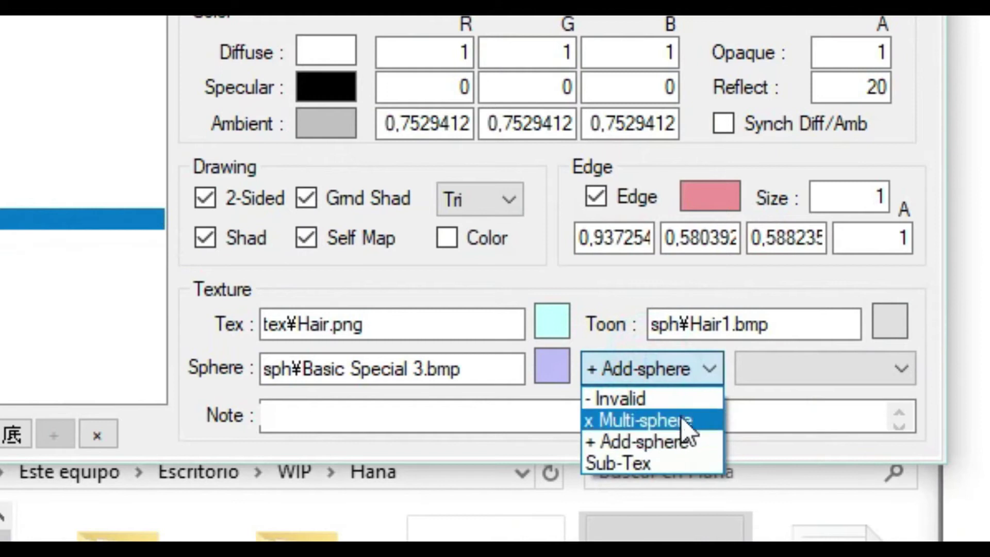
pyautogui.click(695, 427)
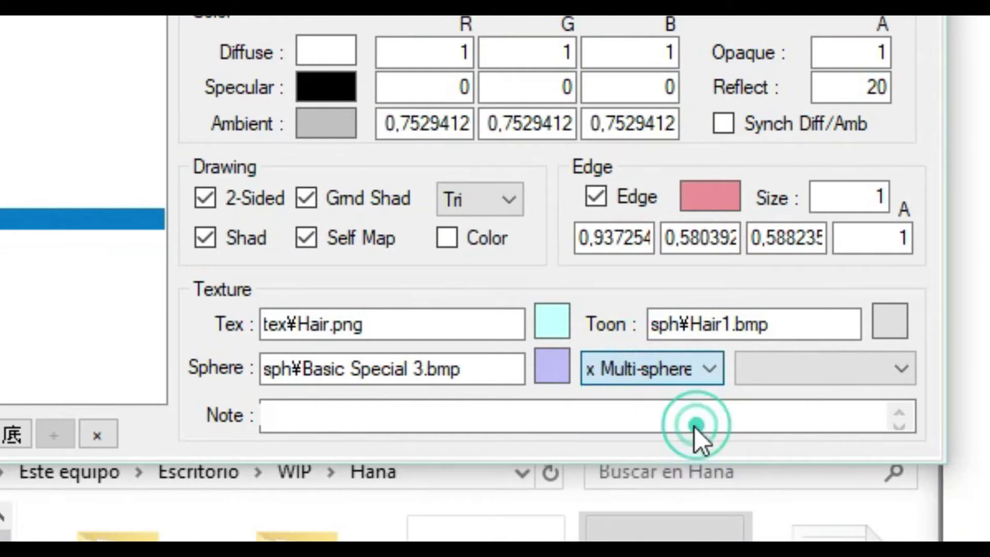
pyautogui.click(689, 369)
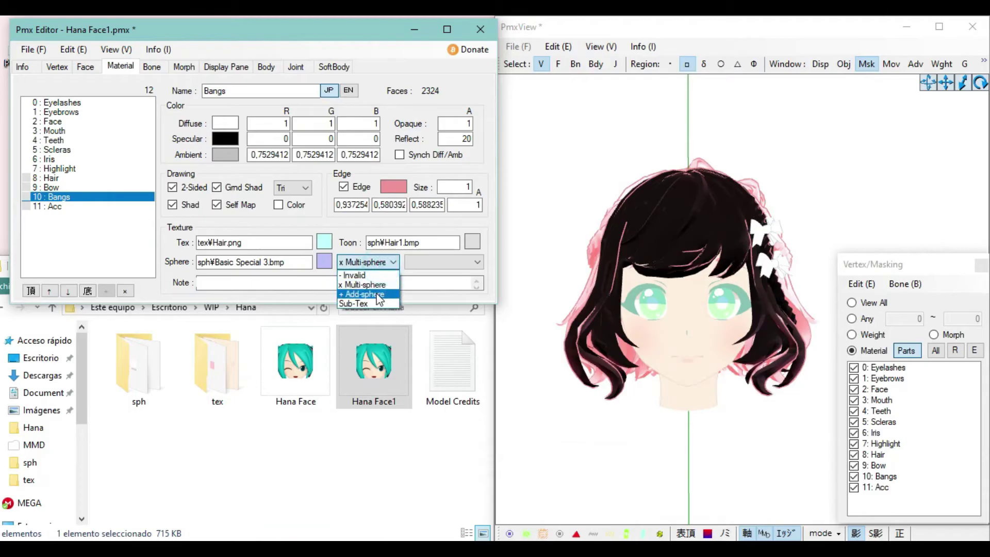
pyautogui.click(379, 294)
pyautogui.click(374, 262)
pyautogui.click(373, 303)
pyautogui.click(374, 262)
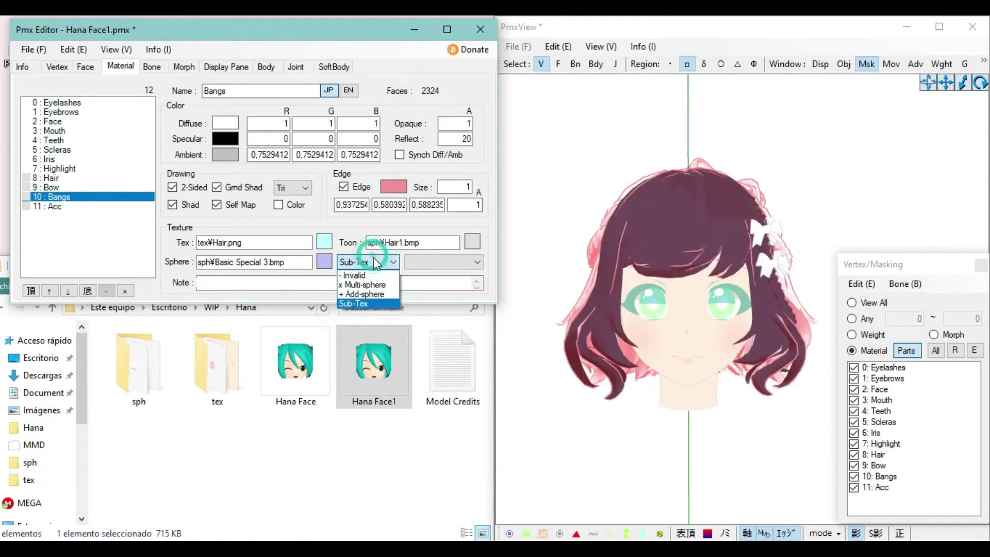
pyautogui.click(364, 284)
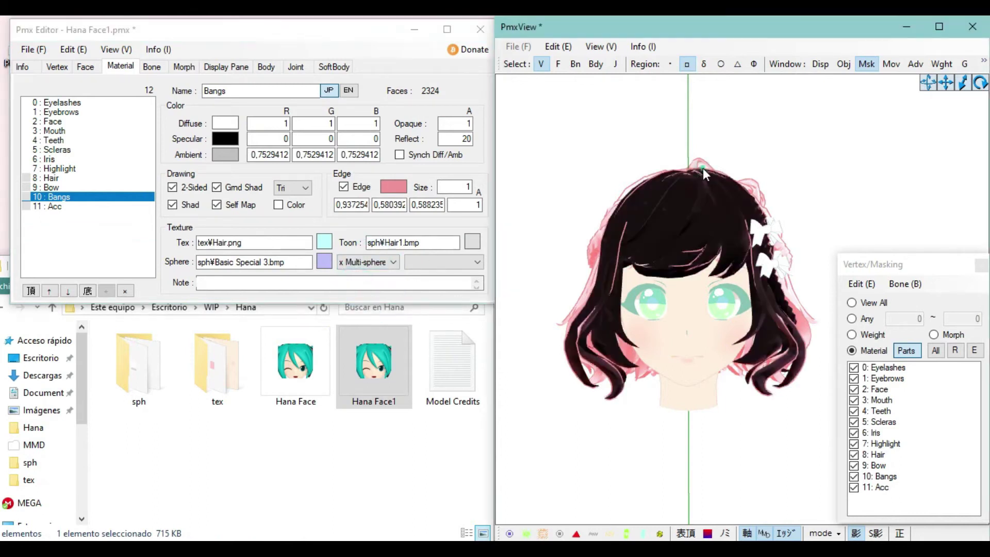
pyautogui.click(377, 261)
pyautogui.click(384, 294)
pyautogui.moveTo(734, 149)
pyautogui.mouseDown(button='right')
pyautogui.moveTo(825, 153)
pyautogui.moveTo(734, 153)
pyautogui.mouseUp(button='right')
pyautogui.scroll(-5, 735, 152)
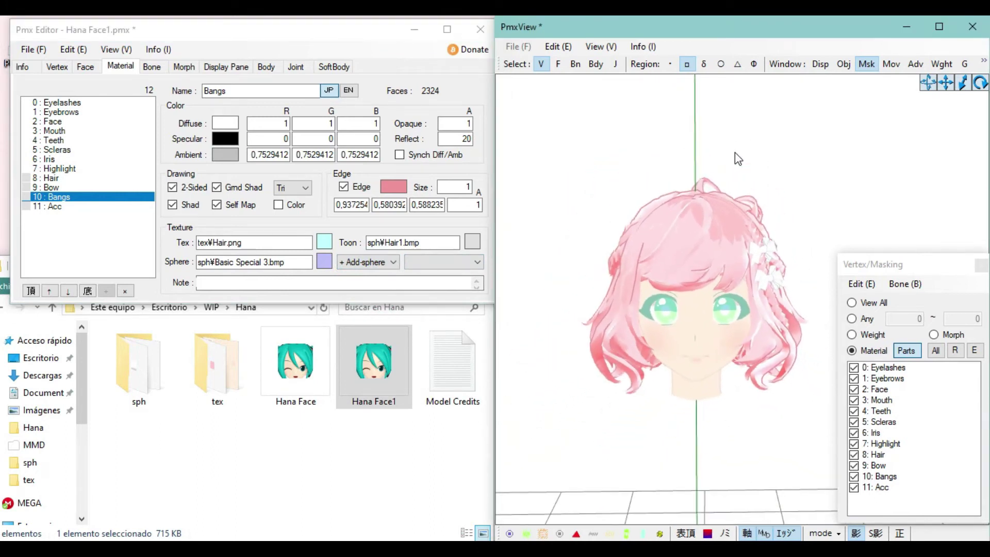
# Save the model as Hana Face2 into the Hana folder instead of sph.
pyautogui.click(26, 49)
pyautogui.click(54, 99)
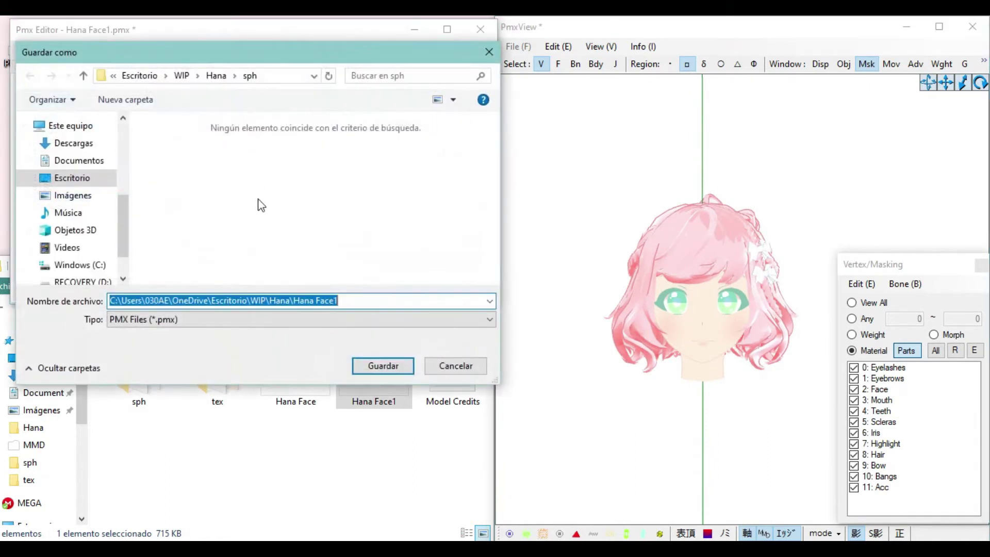
pyautogui.click(340, 304)
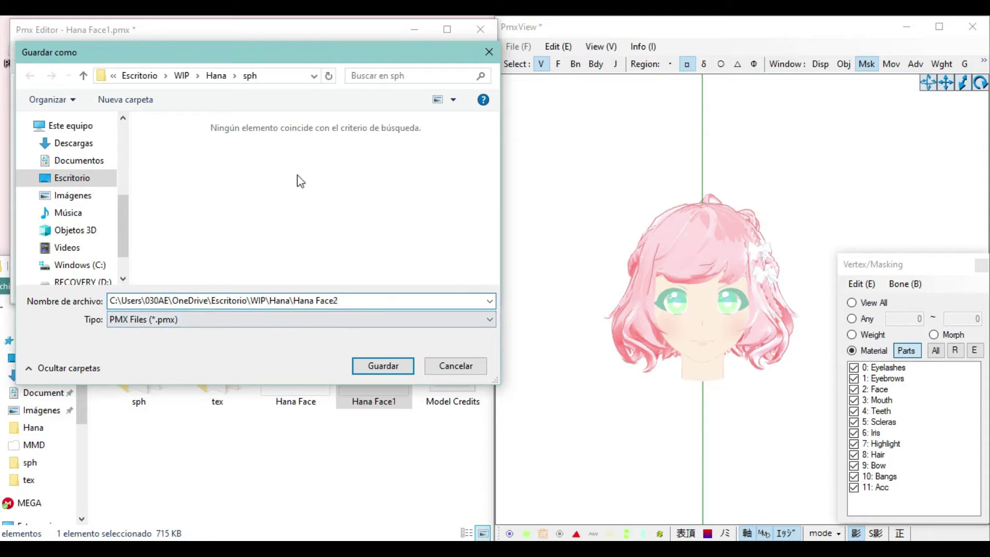
pyautogui.click(216, 76)
pyautogui.click(387, 377)
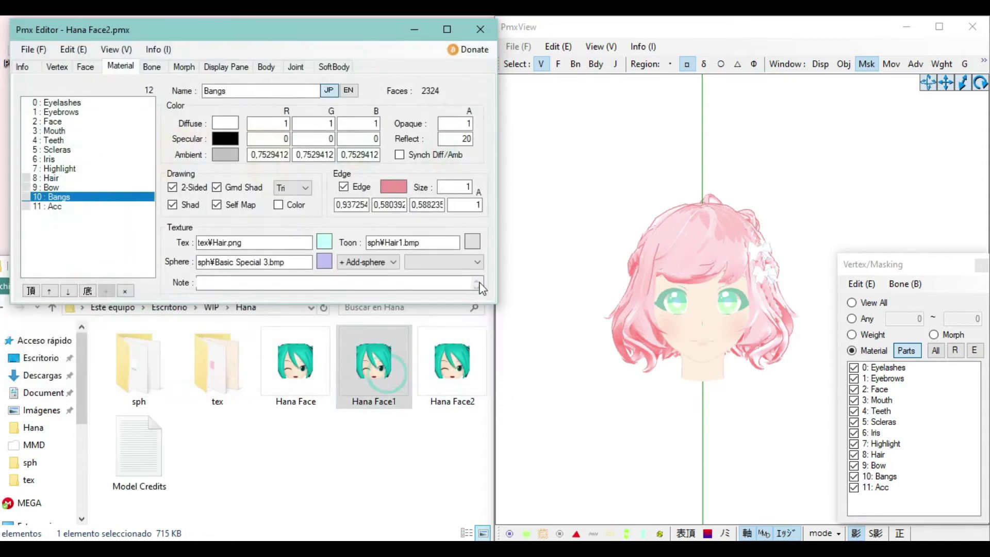
# Load the new Hana Face2 file, dismiss the model information notice, and frame the head.
pyautogui.click(454, 388)
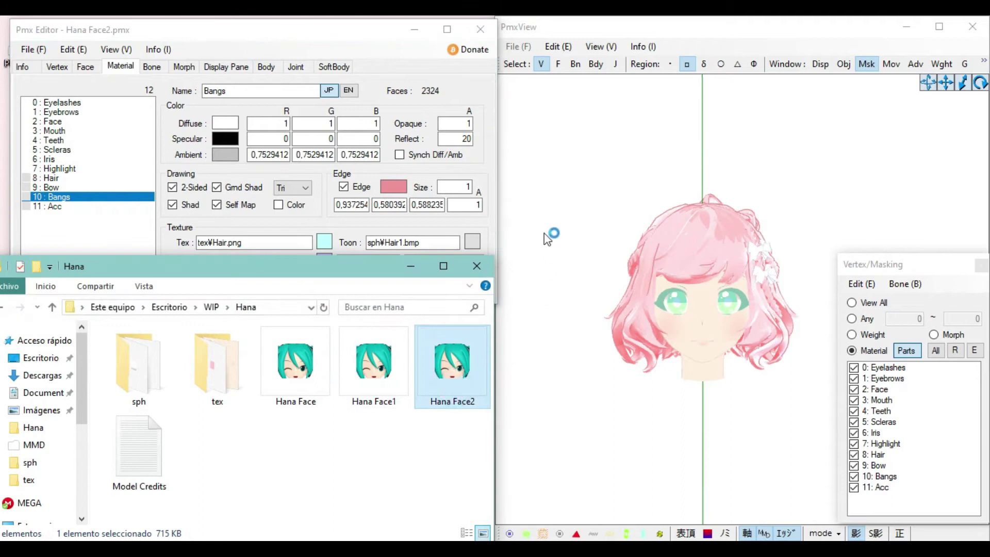
pyautogui.click(460, 338)
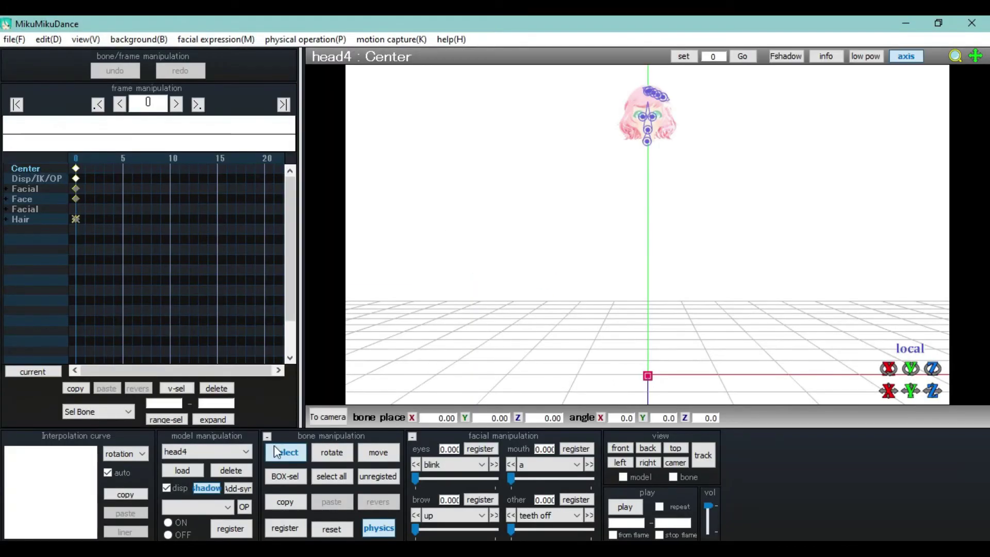
pyautogui.moveTo(870, 69); pyautogui.dragTo(868, 106, button='middle')
pyautogui.scroll(12, 868, 106)
# Switch MikuMikuDance to camera/light/accessory editing and zoom the camera onto the head.
pyautogui.click(230, 452)
pyautogui.click(227, 463)
pyautogui.moveTo(934, 69); pyautogui.dragTo(933, 85, button='middle')
pyautogui.scroll(10, 933, 85)
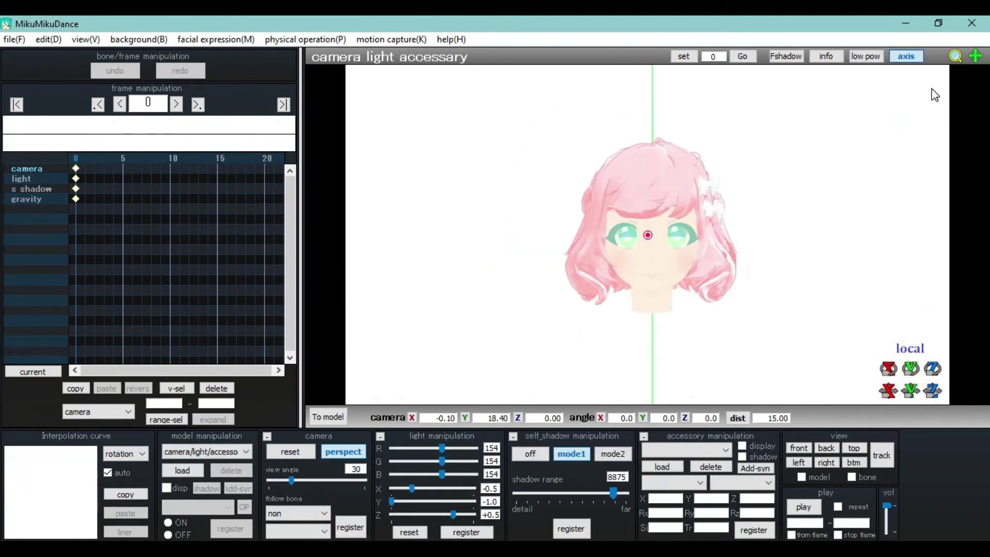
pyautogui.scroll(3, 934, 95)
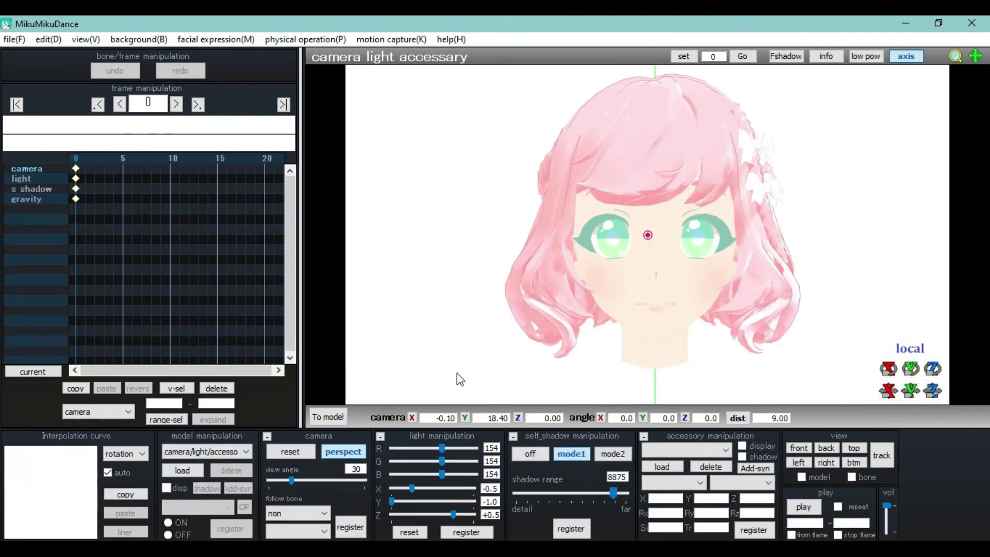
# Shift the light's Y direction toward 0 and register light and camera keyframes at frame 0.
pyautogui.moveTo(393, 503)
pyautogui.mouseDown()
pyautogui.moveTo(431, 502)
pyautogui.moveTo(432, 489)
pyautogui.moveTo(406, 502)
pyautogui.mouseUp()
pyautogui.click(466, 531)
pyautogui.click(180, 449)
pyautogui.click(215, 451)
pyautogui.click(345, 528)
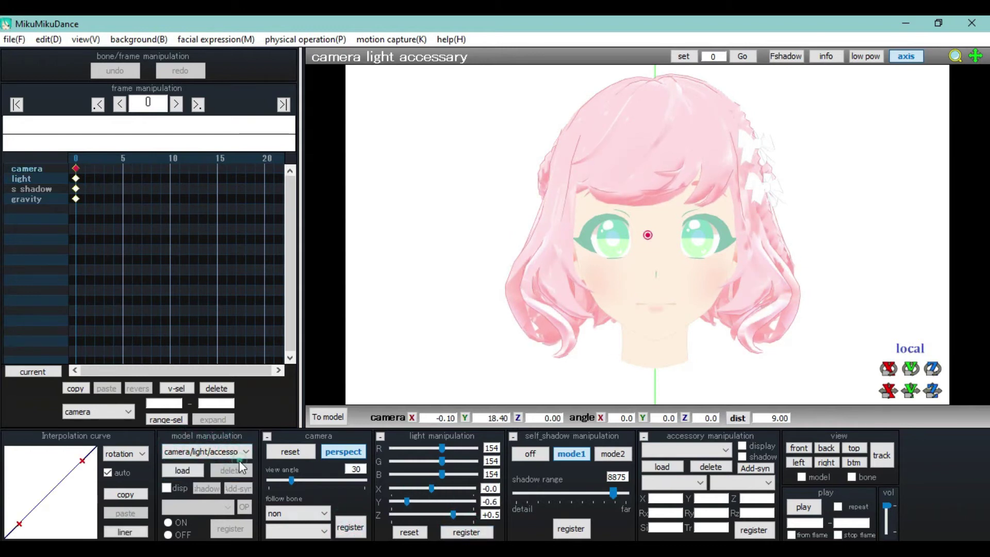
# Select head4, test the mouth-open expression, and raise the brow to 0.020.
pyautogui.click(206, 460)
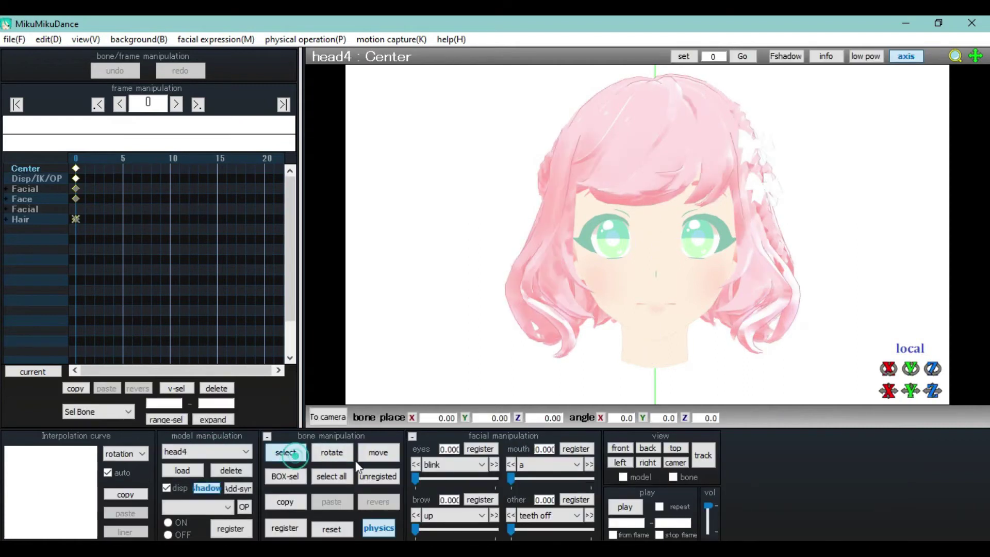
pyautogui.moveTo(556, 471); pyautogui.dragTo(413, 477)
pyautogui.moveTo(415, 529); pyautogui.dragTo(417, 529)
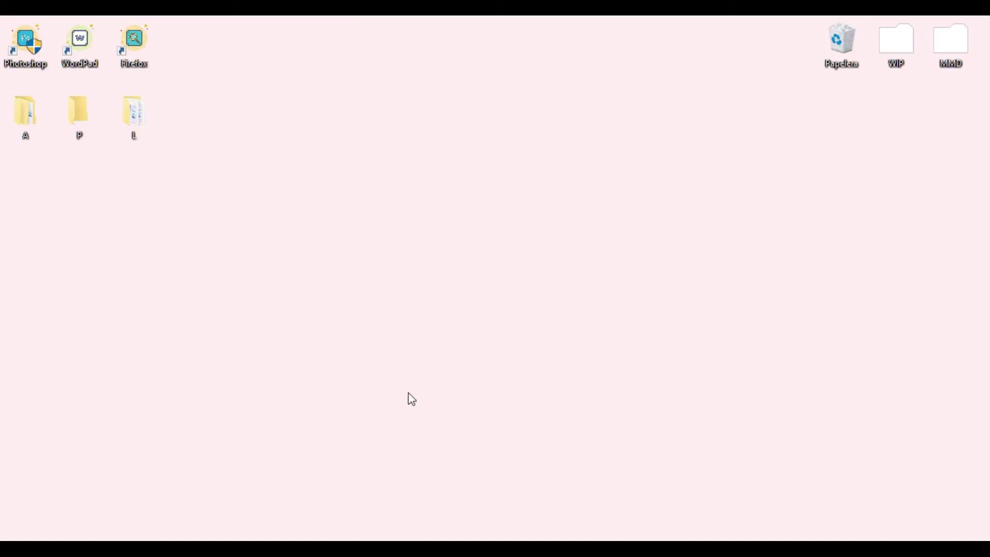
# Search 'idioma', open language settings, then Región, confirming País o región is Japón.
pyautogui.press('super+s')
pyautogui.write('idioma')
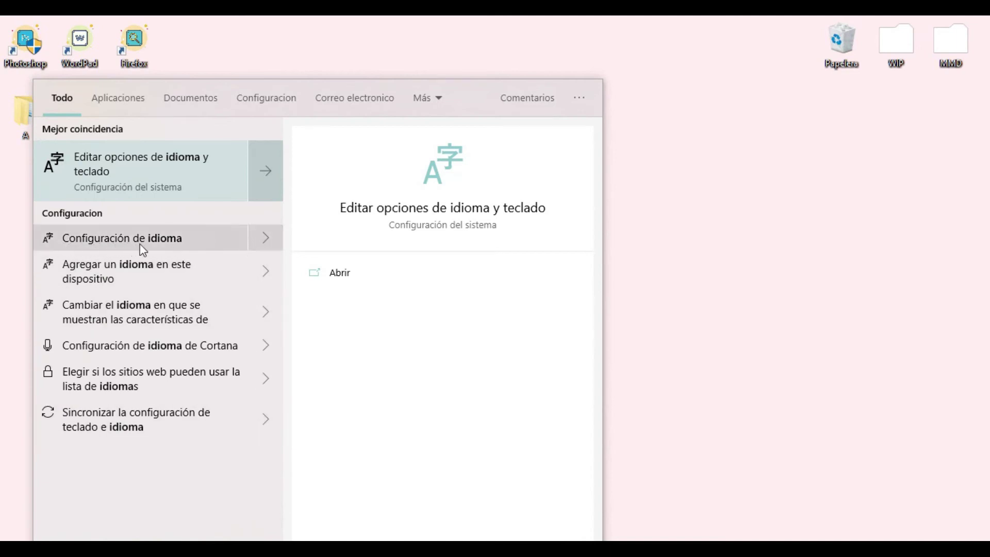
pyautogui.click(152, 246)
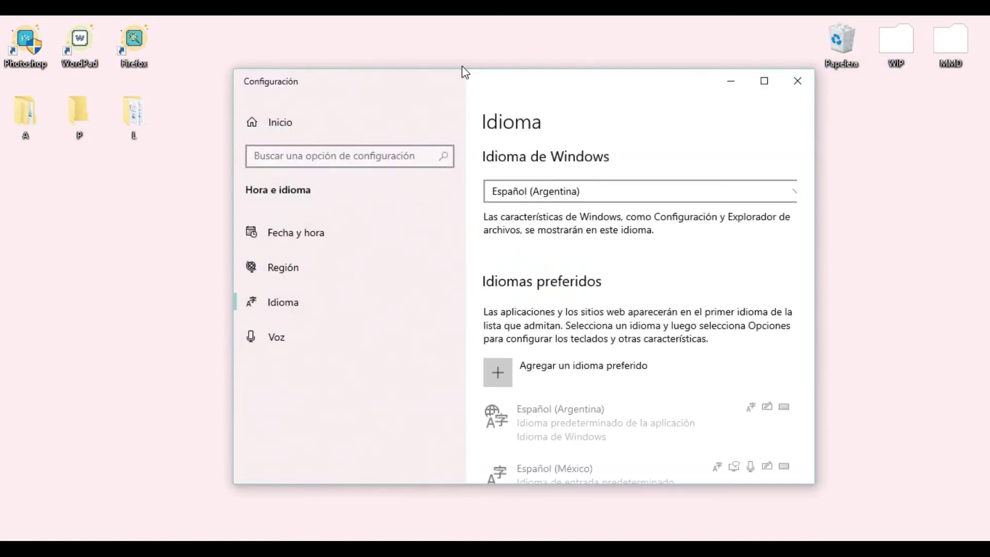
pyautogui.click(429, 251)
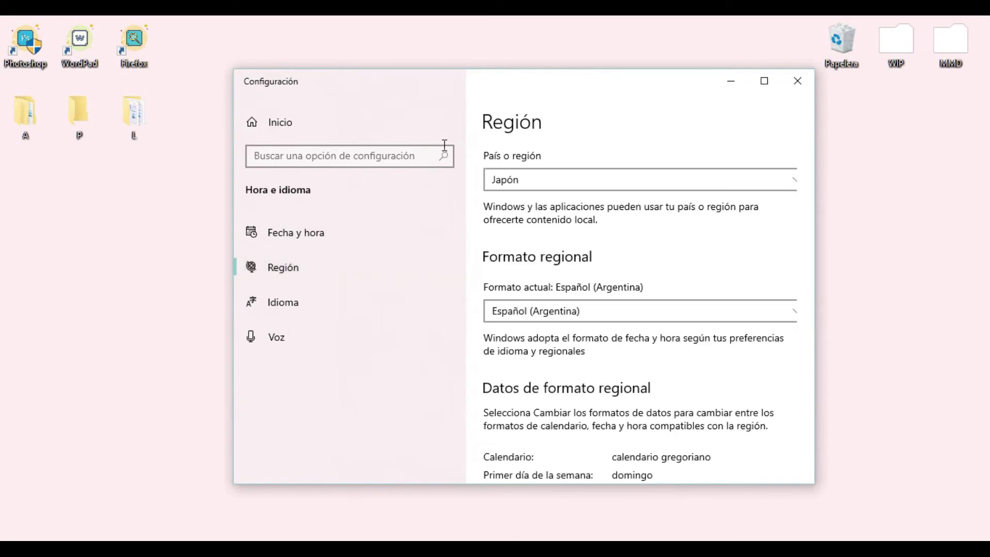
pyautogui.moveTo(231, 258); pyautogui.dragTo(129, 257)
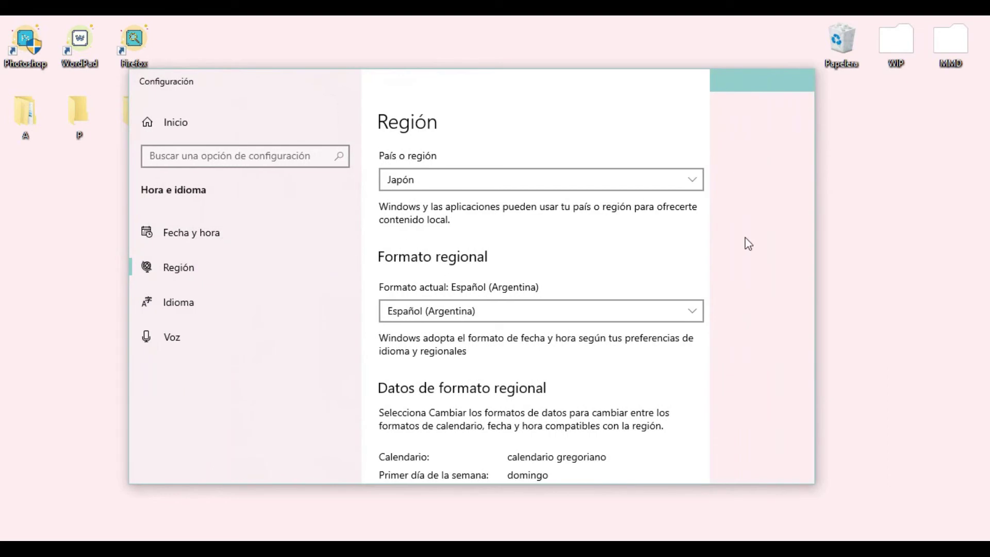
pyautogui.click(598, 184)
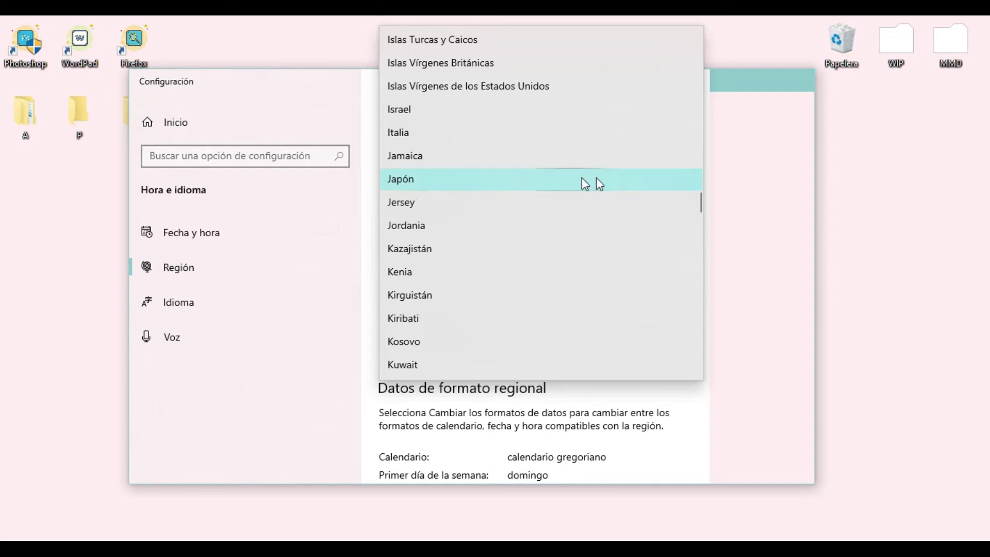
pyautogui.click(747, 200)
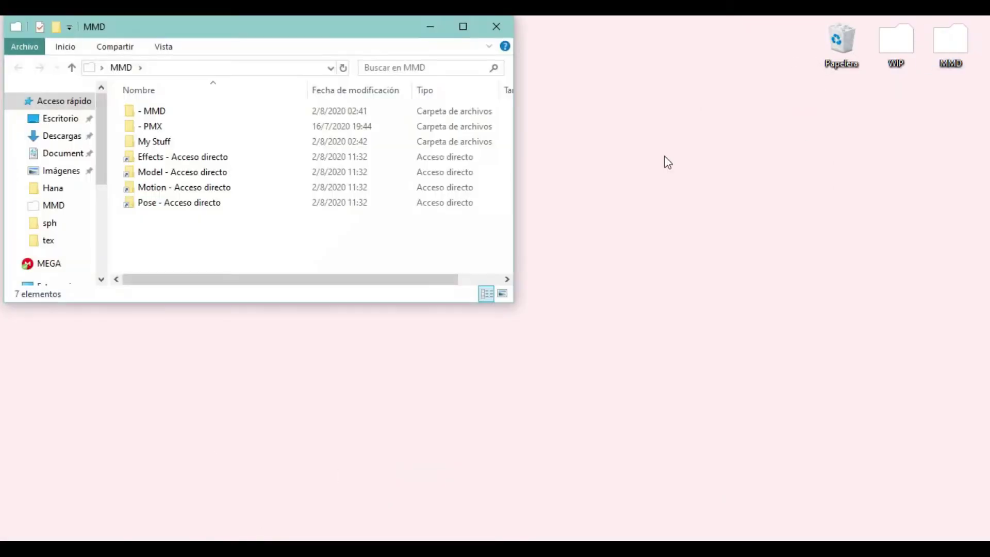
# Open Model, then 鏡音リン_HighPolygonModel_V108, move the window aside, and close it.
pyautogui.doubleClick(313, 170)
pyautogui.doubleClick(271, 162)
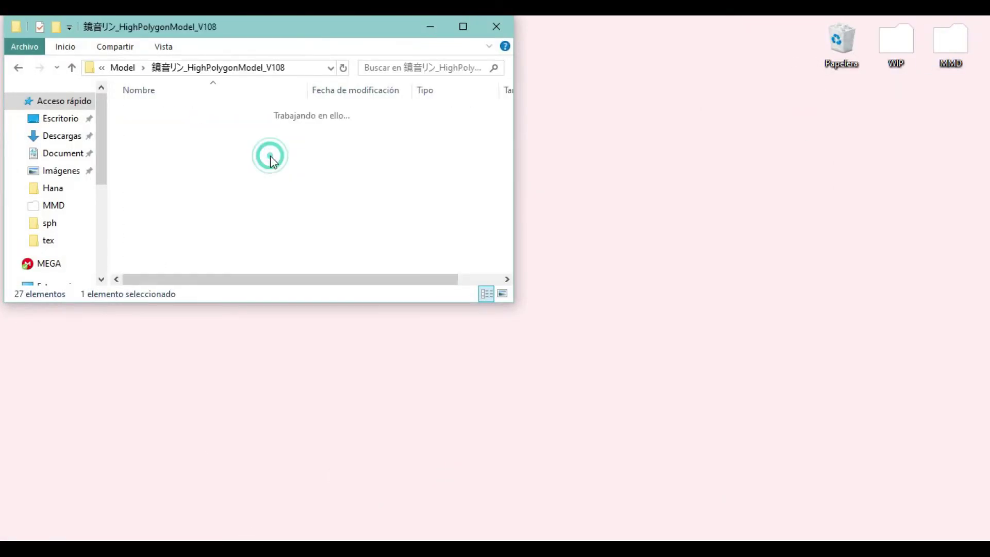
pyautogui.moveTo(241, 34); pyautogui.dragTo(428, 86)
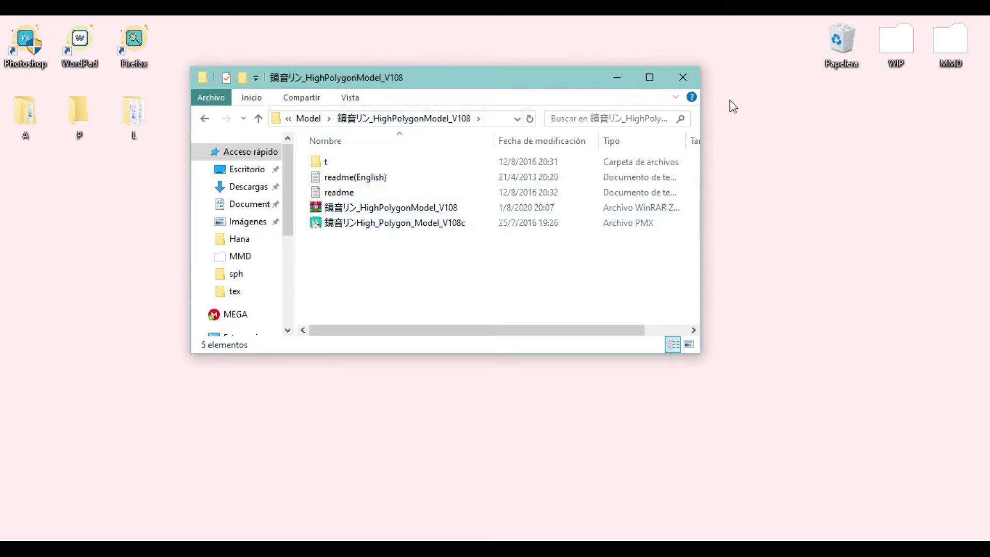
pyautogui.click(682, 77)
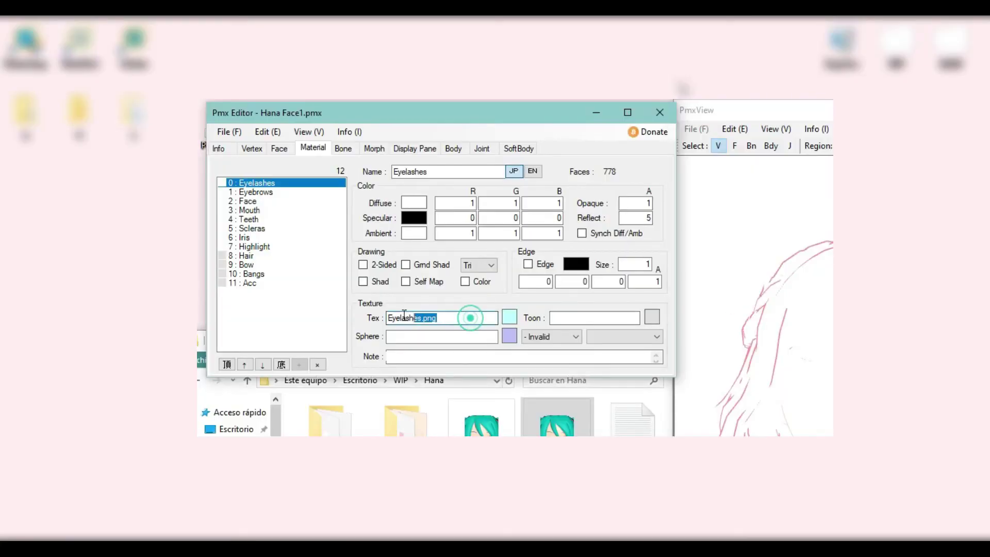
# In TexView load tex\Eyelashes as the Eyelashes texture and confirm the replacement.
pyautogui.click(391, 318)
pyautogui.click(509, 316)
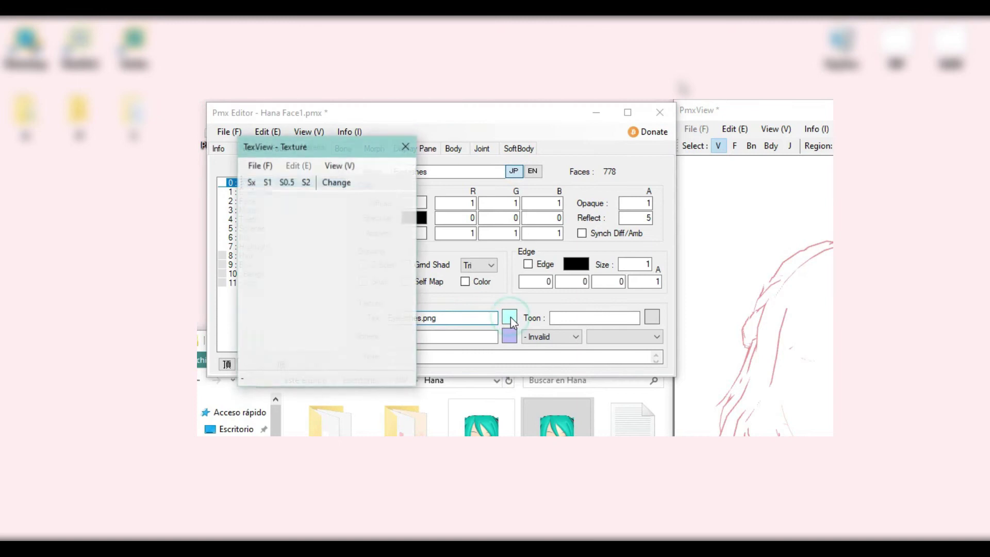
pyautogui.click(260, 165)
pyautogui.click(271, 179)
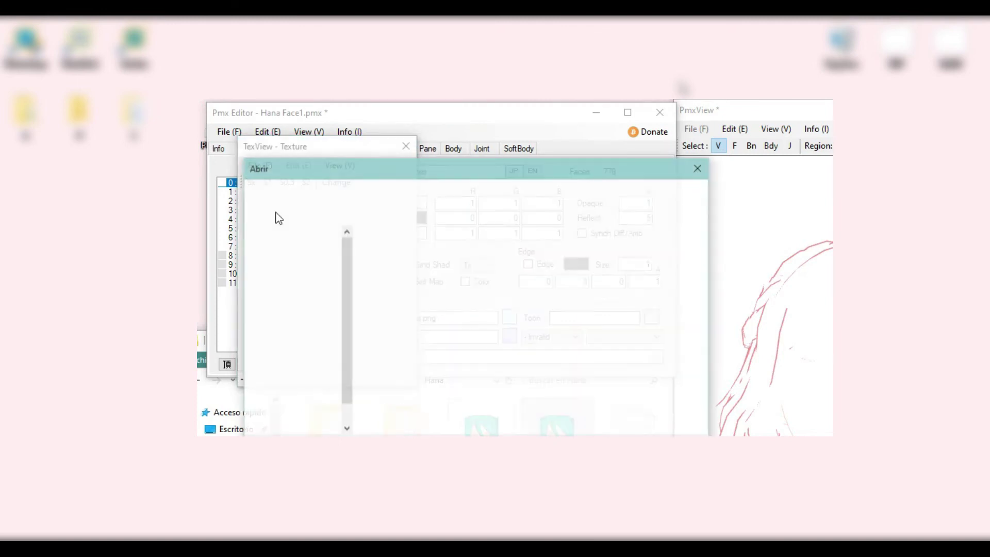
pyautogui.doubleClick(509, 259)
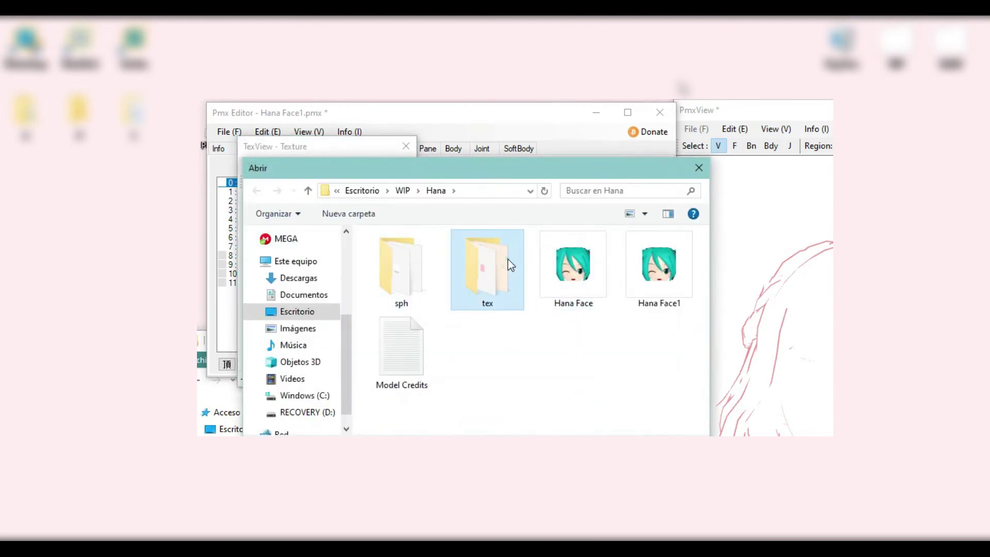
pyautogui.doubleClick(471, 280)
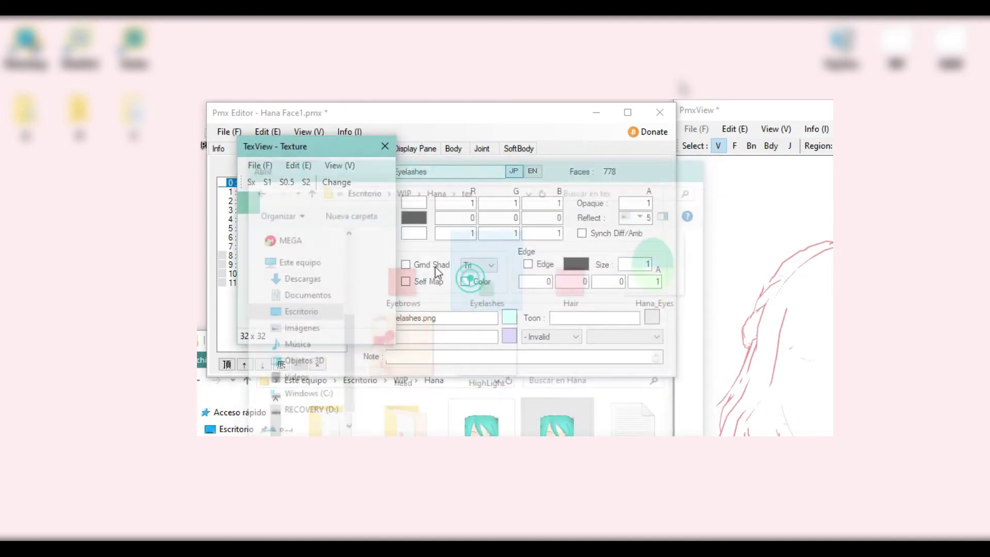
pyautogui.click(339, 182)
pyautogui.click(711, 409)
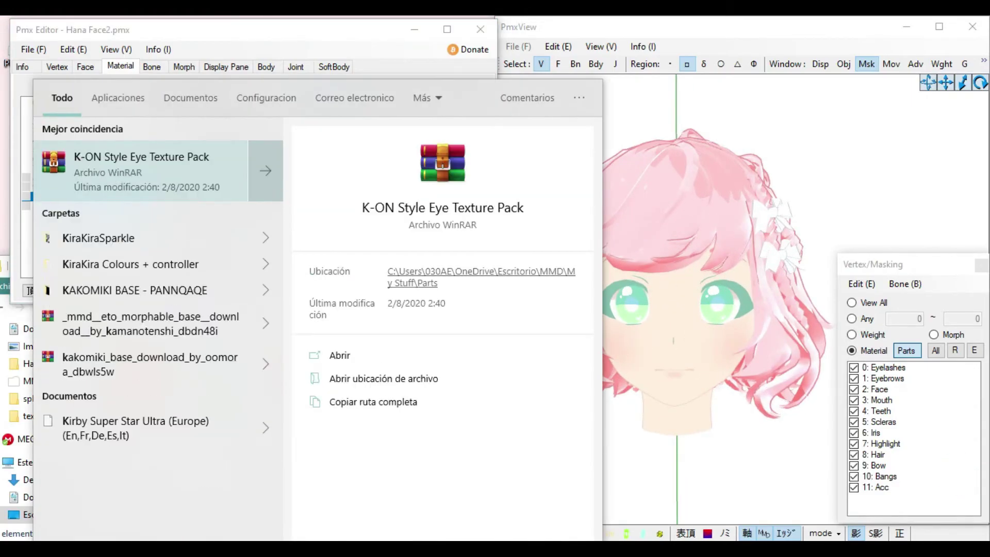
# Copy cyan.png from the K-ON Style Eye Texture Pack archive into the tex folder.
pyautogui.click(190, 153)
pyautogui.doubleClick(289, 269)
pyautogui.click(589, 239)
pyautogui.moveTo(160, 294); pyautogui.dragTo(227, 493)
pyautogui.click(422, 154)
pyautogui.click(440, 136)
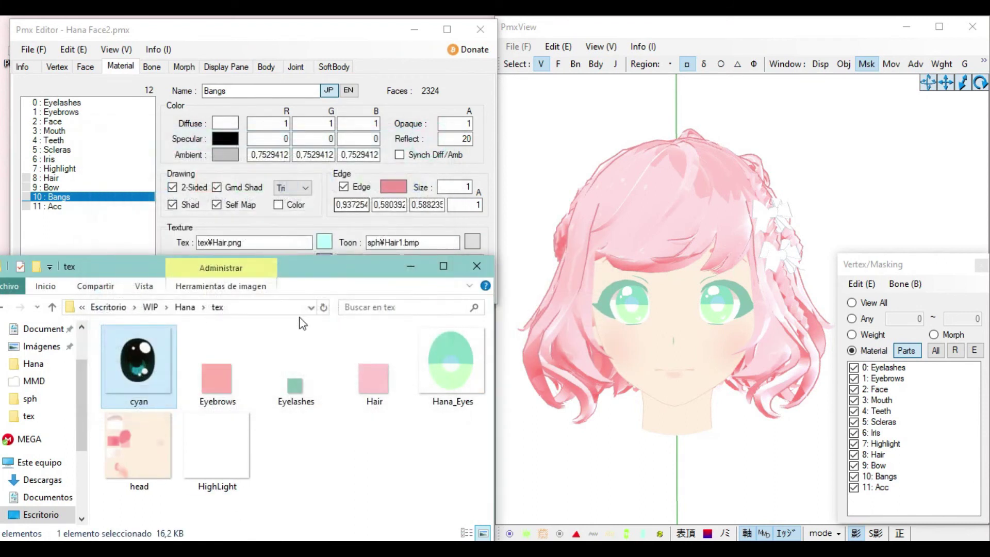
# Return to the Hana folder and select the 6 : Iris material in PmxEditor.
pyautogui.click(185, 306)
pyautogui.click(255, 452)
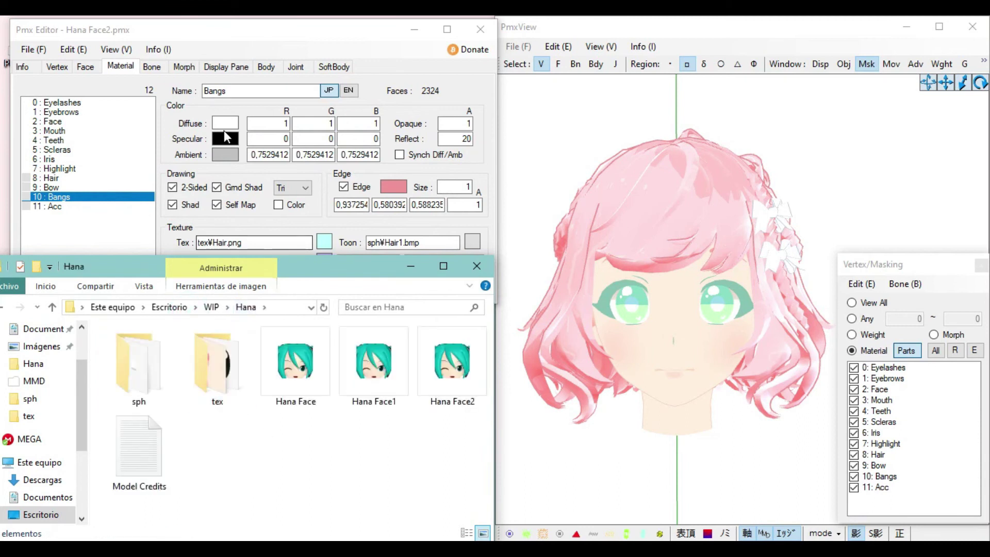
pyautogui.click(226, 45)
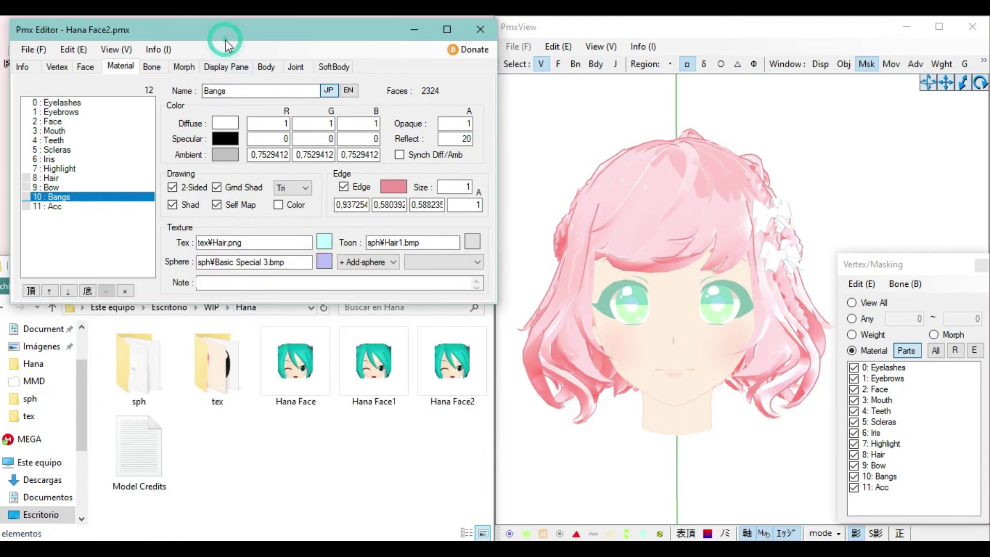
pyautogui.click(82, 162)
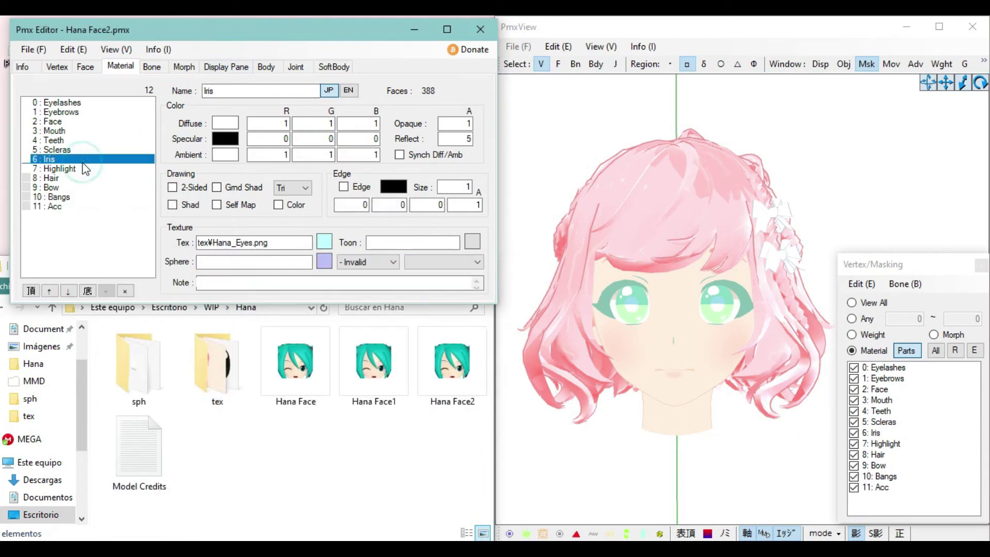
# Replace the Iris texture Hana_Eyes.png with tex\cyan.png and confirm.
pyautogui.click(325, 243)
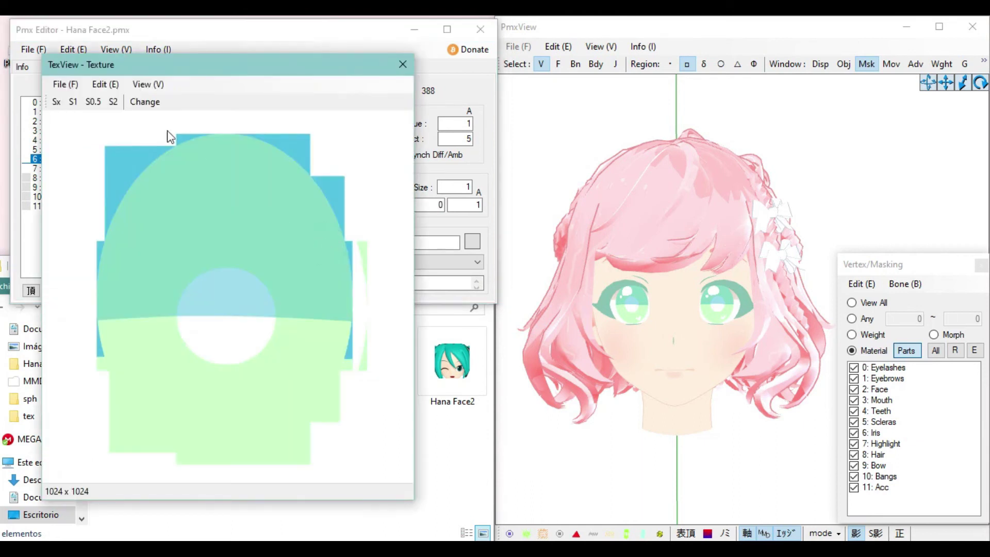
pyautogui.click(66, 84)
pyautogui.click(79, 100)
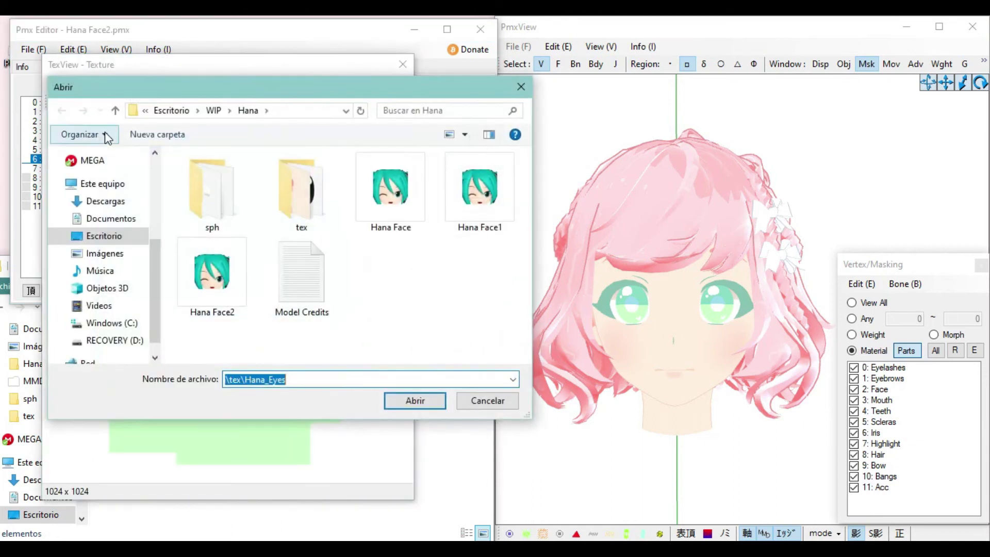
pyautogui.doubleClick(299, 191)
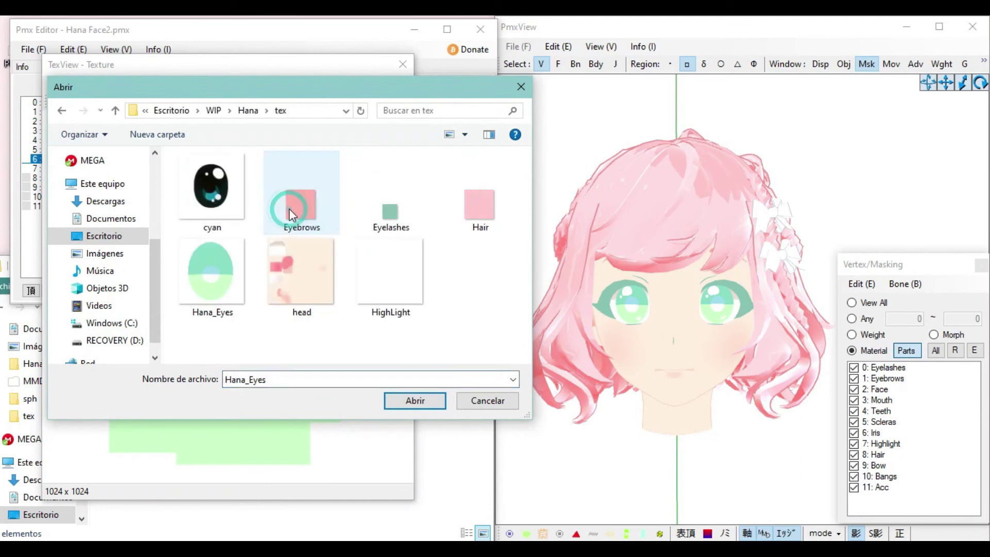
pyautogui.doubleClick(226, 195)
pyautogui.click(144, 101)
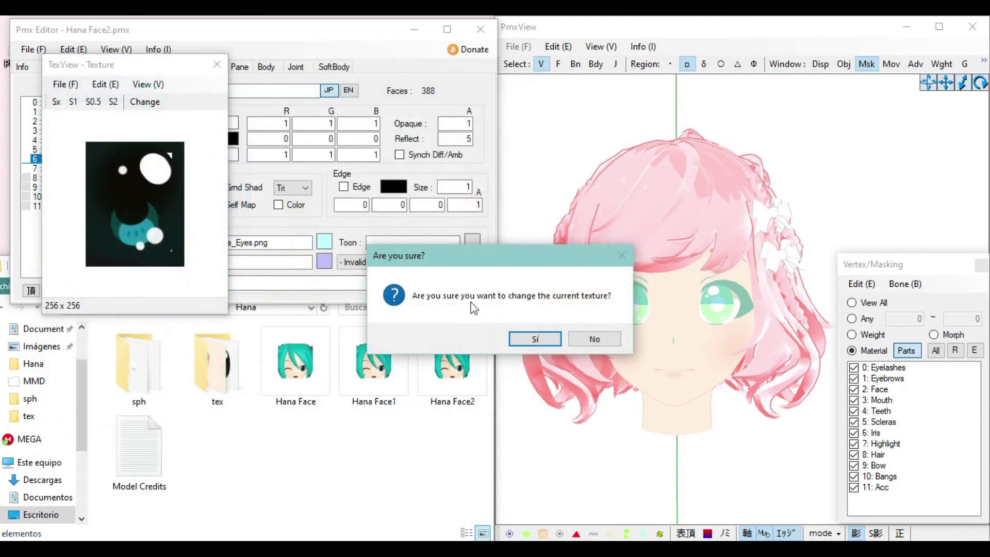
pyautogui.click(522, 342)
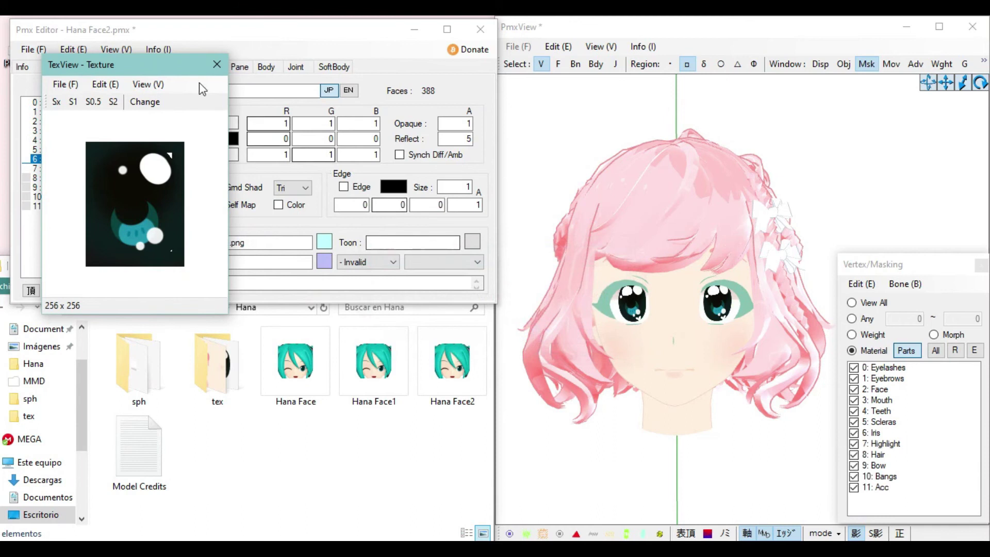
pyautogui.click(217, 65)
# Hide the eyelashes, eyebrows, face, mouth and teeth materials from the view.
pyautogui.moveTo(732, 205); pyautogui.dragTo(710, 202, button='right')
pyautogui.click(872, 368)
pyautogui.click(872, 378)
pyautogui.click(875, 389)
pyautogui.click(877, 400)
pyautogui.click(879, 412)
# Hide the remaining materials so only the irises stay visible.
pyautogui.click(881, 422)
pyautogui.click(878, 443)
pyautogui.click(877, 455)
# Set the PmxView background colour to light grey in View > Config.
pyautogui.click(600, 46)
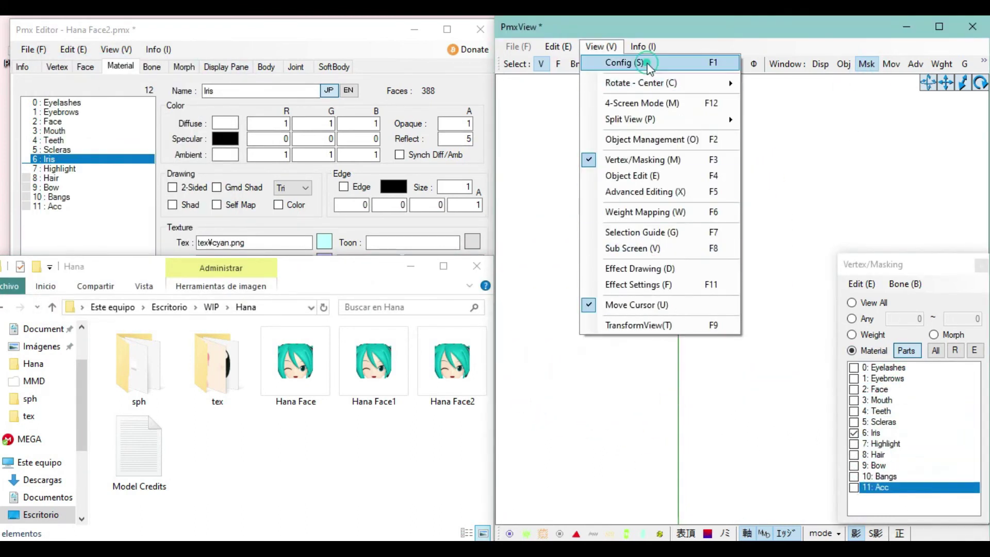
pyautogui.click(609, 64)
pyautogui.click(145, 163)
pyautogui.click(363, 336)
pyautogui.click(359, 337)
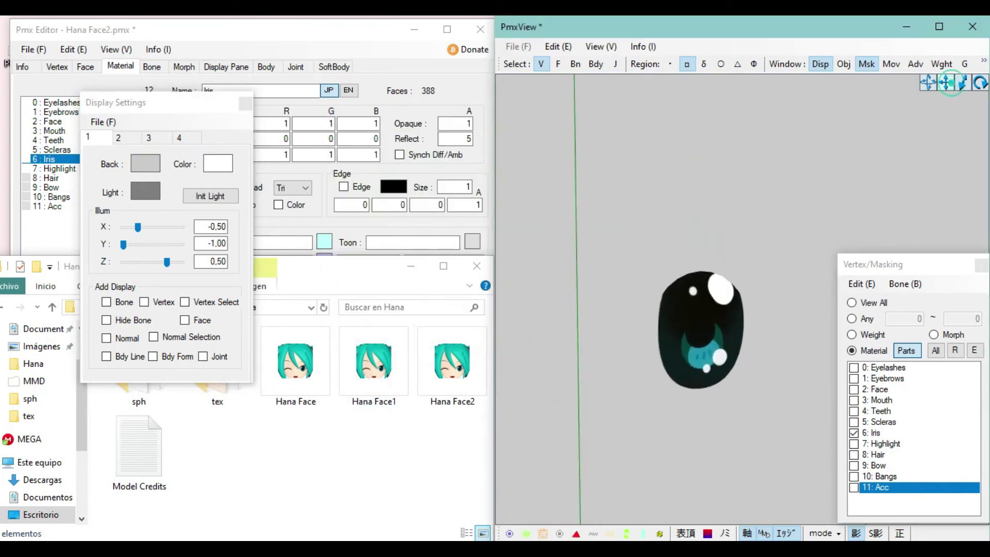
pyautogui.click(248, 112)
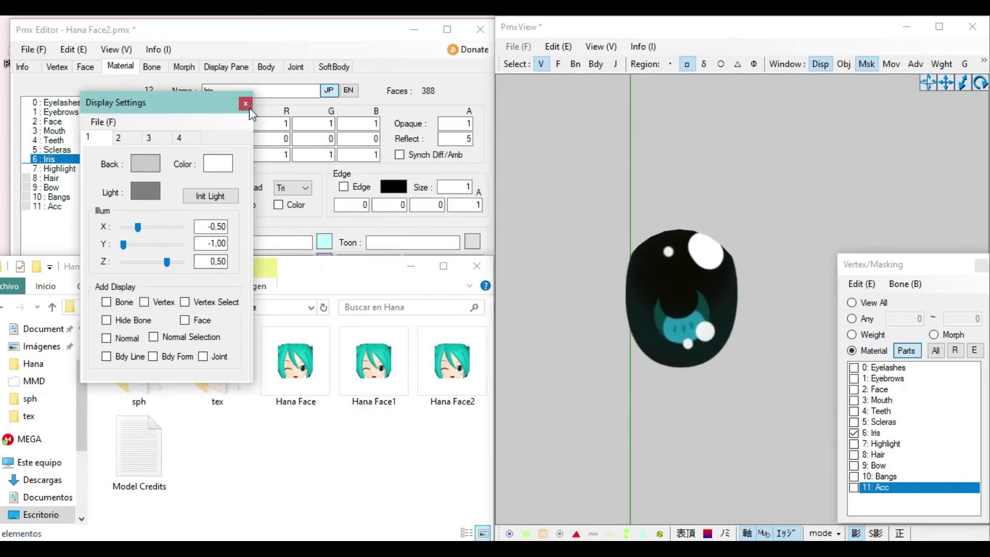
pyautogui.click(246, 106)
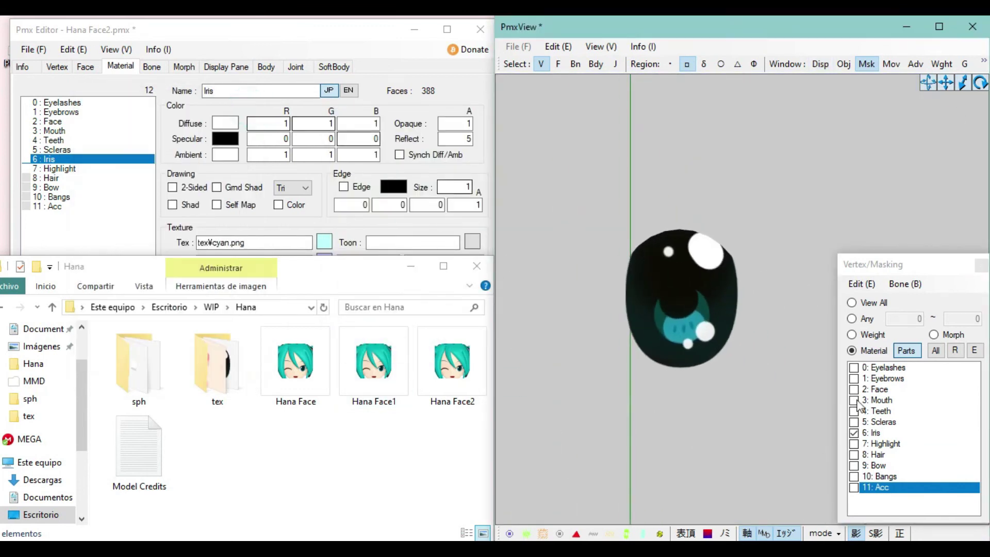
# Show the 8: Hair material again and orbit and zoom around the eye.
pyautogui.click(854, 456)
pyautogui.click(853, 455)
pyautogui.moveTo(718, 339); pyautogui.dragTo(724, 336, button='right')
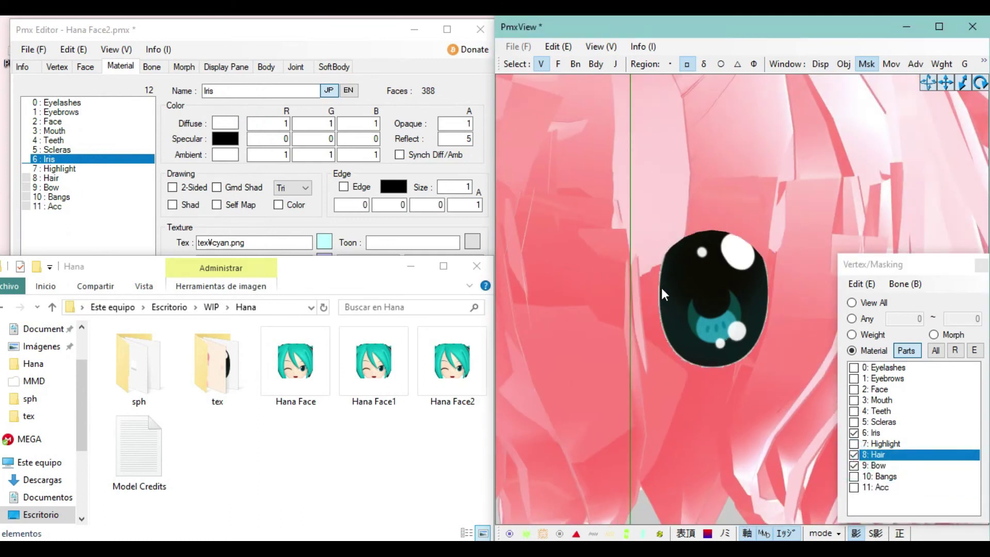
pyautogui.scroll(-10, 710, 364)
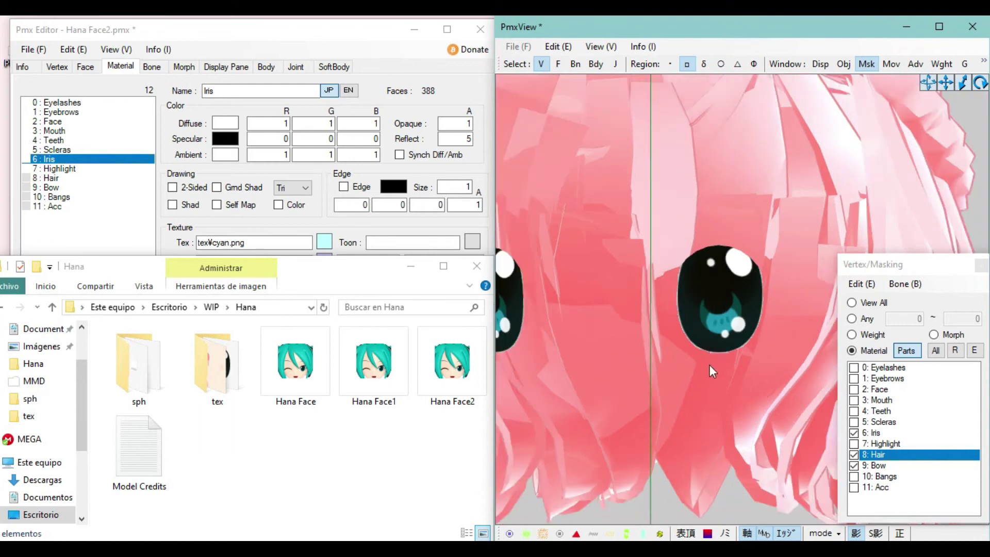
pyautogui.moveTo(717, 362); pyautogui.dragTo(712, 363, button='right')
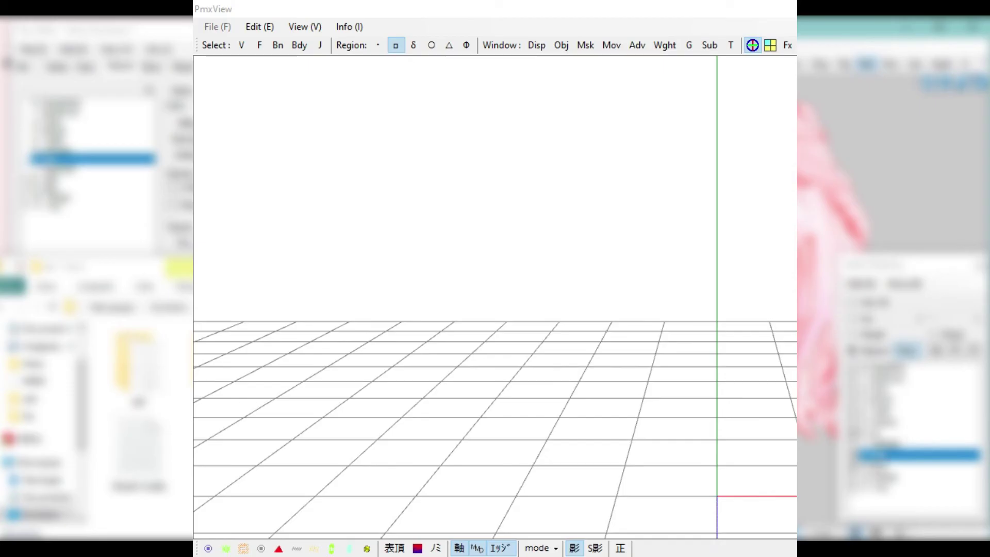
# Enable face selection, open Object Manipulation, and box-select the faces of both irises.
pyautogui.click(259, 46)
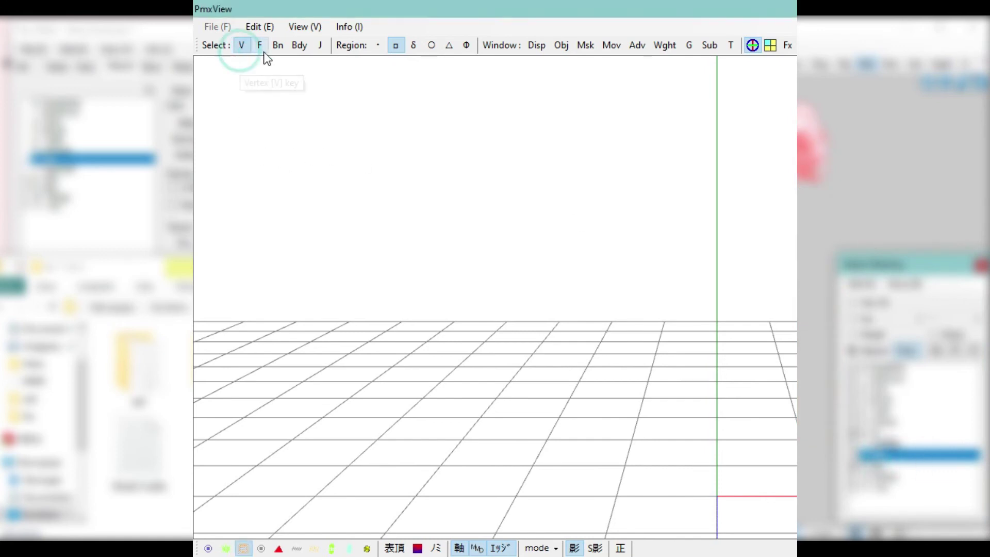
pyautogui.click(245, 548)
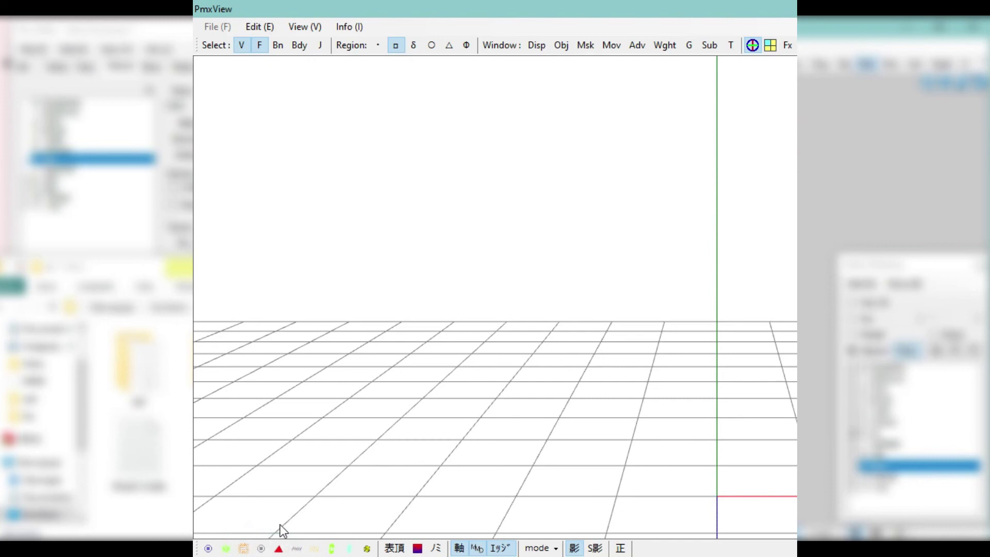
pyautogui.click(611, 51)
pyautogui.moveTo(595, 140); pyautogui.dragTo(703, 243)
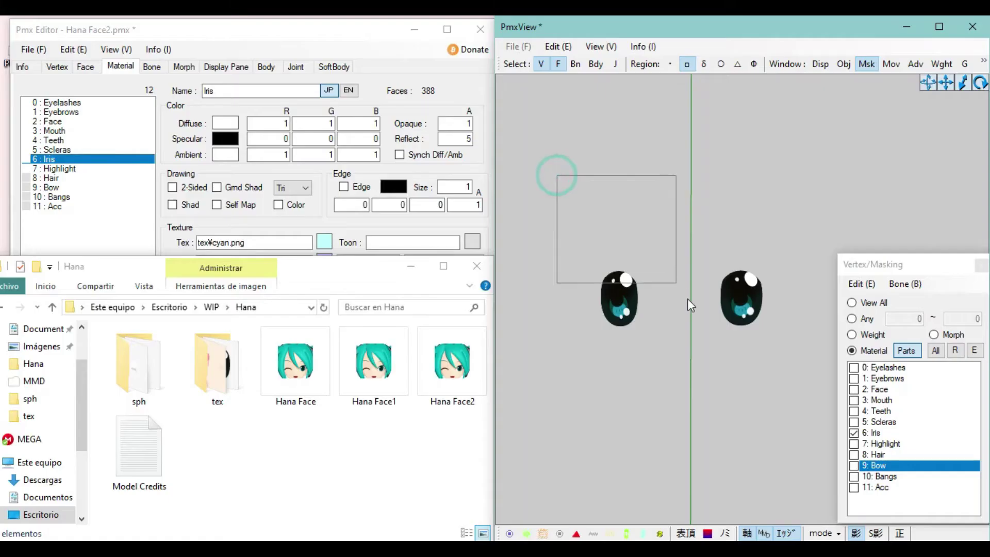
pyautogui.moveTo(688, 298); pyautogui.dragTo(835, 407)
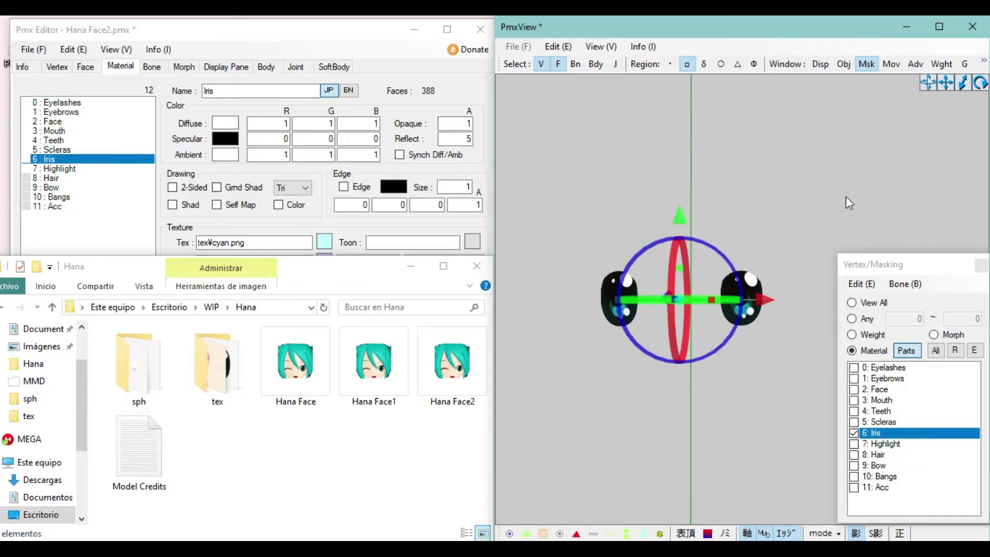
# Bring up Object Manipulation's UV controls and hide the transform gizmo from the eyes.
pyautogui.click(892, 65)
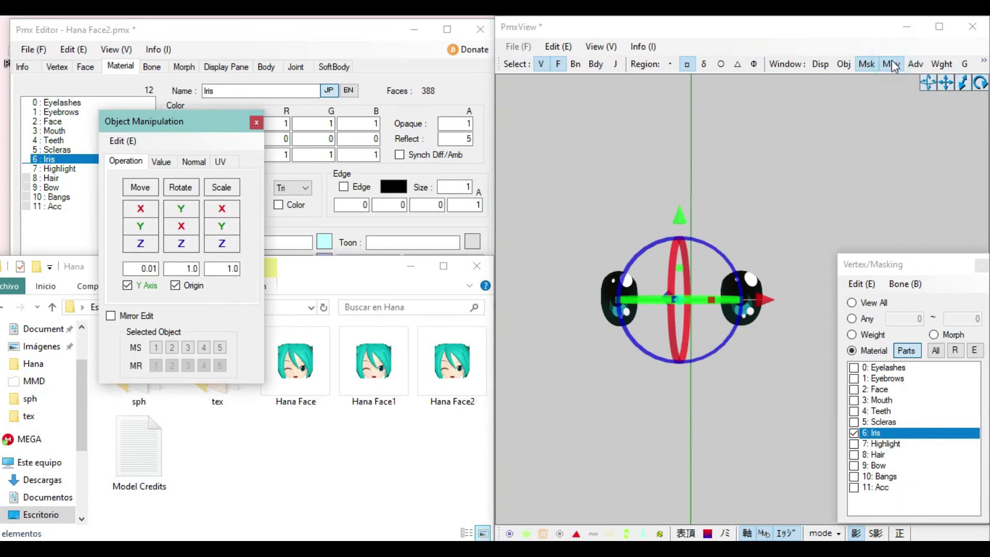
pyautogui.click(221, 161)
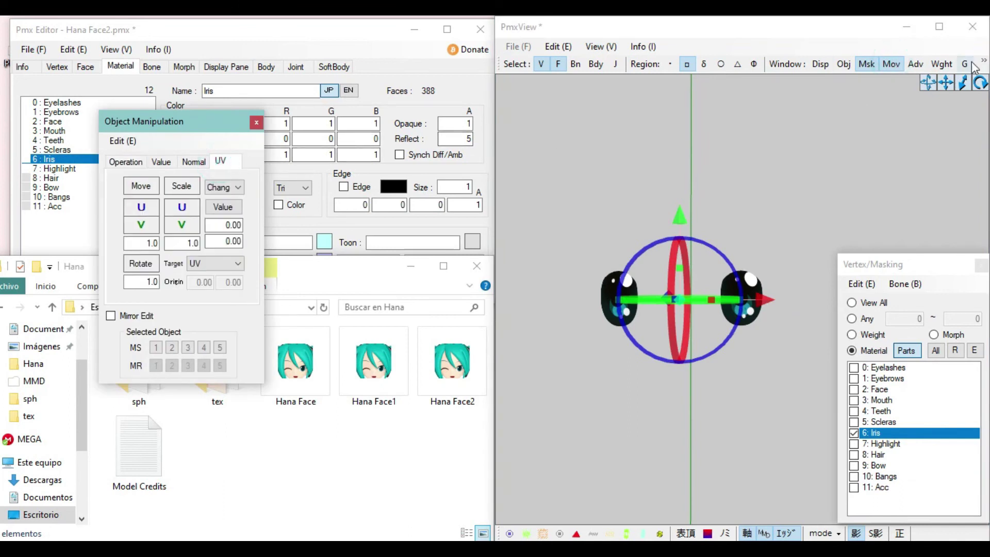
pyautogui.click(951, 83)
pyautogui.click(983, 61)
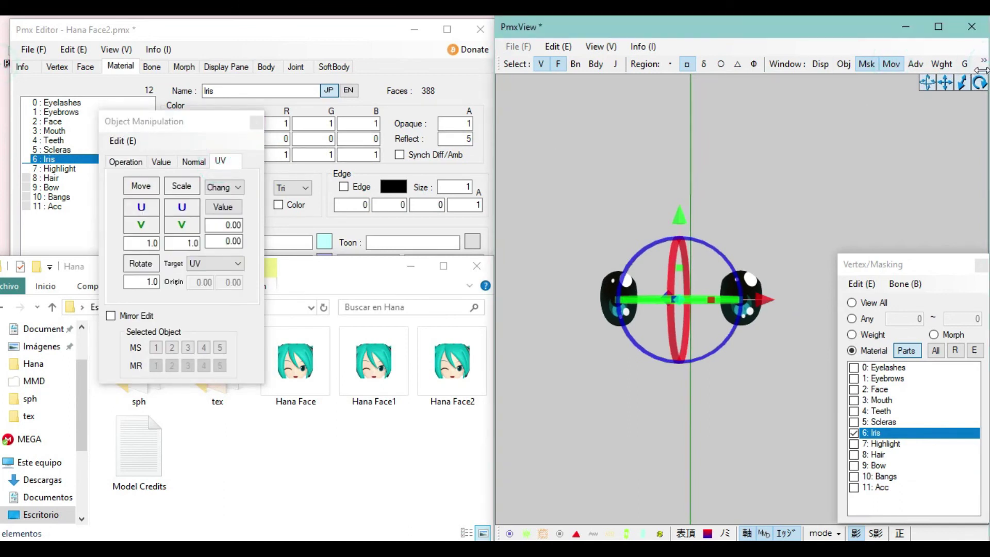
pyautogui.click(944, 82)
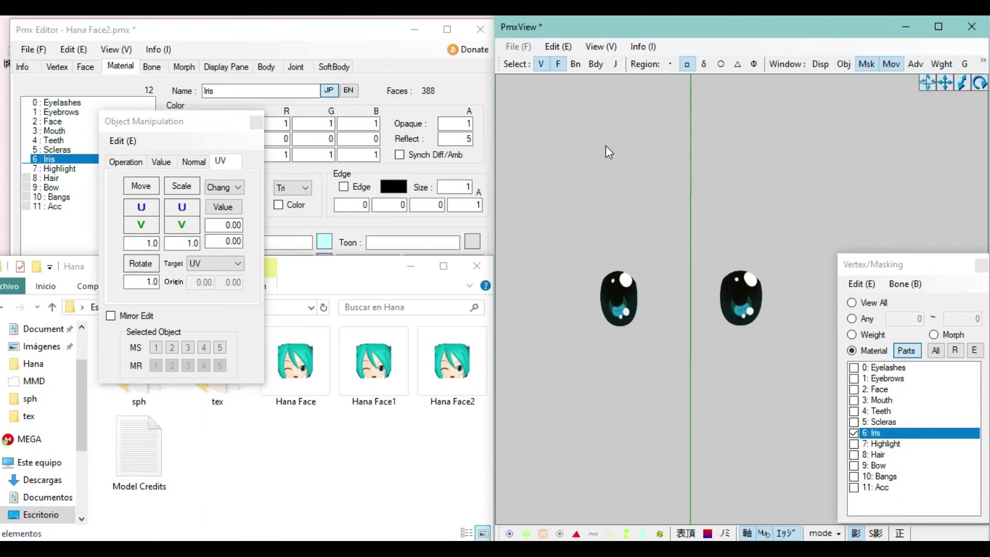
# Shift the iris UVs sideways and down, then scale them so the cyan texture fits each eye.
pyautogui.click(181, 224)
pyautogui.click(140, 207)
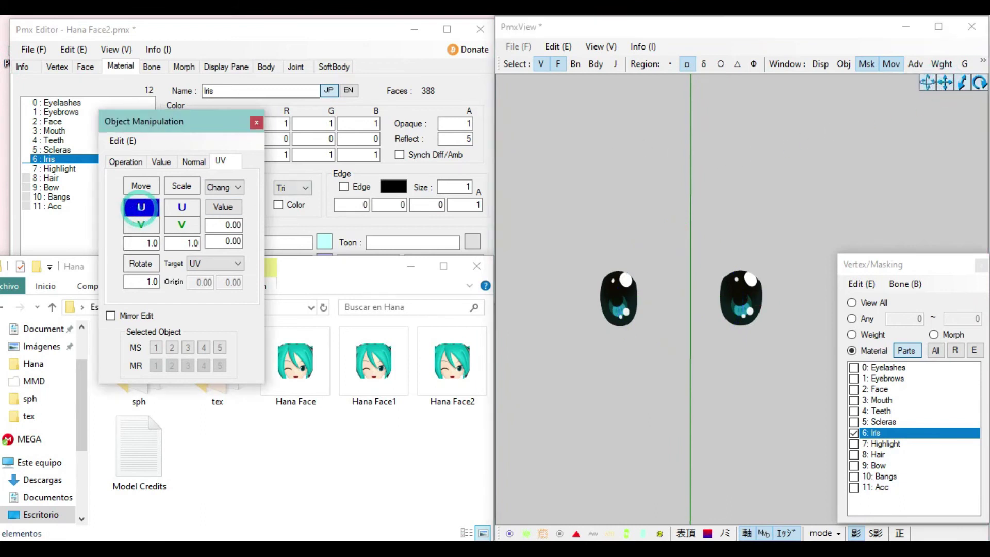
pyautogui.moveTo(141, 207); pyautogui.dragTo(182, 223)
pyautogui.click(181, 224)
pyautogui.click(854, 455)
pyautogui.scroll(5, 742, 299)
pyautogui.moveTo(182, 208); pyautogui.dragTo(143, 205)
pyautogui.moveTo(182, 207); pyautogui.dragTo(186, 207)
pyautogui.scroll(-5, 701, 162)
# Show the bow, bangs, accessories, highlight, scleras, teeth, mouth and face materials again.
pyautogui.click(862, 465)
pyautogui.click(861, 476)
pyautogui.click(861, 487)
pyautogui.click(864, 443)
pyautogui.click(875, 421)
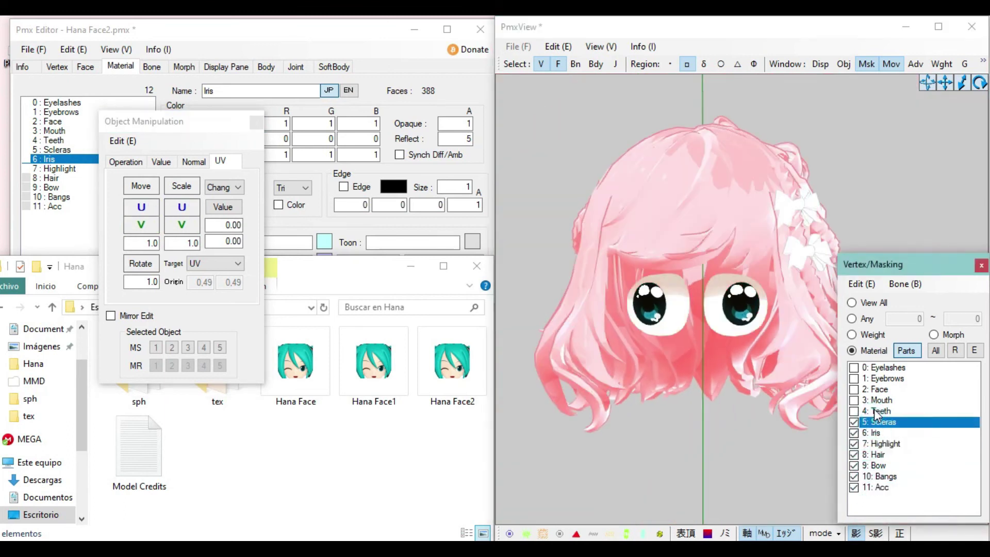